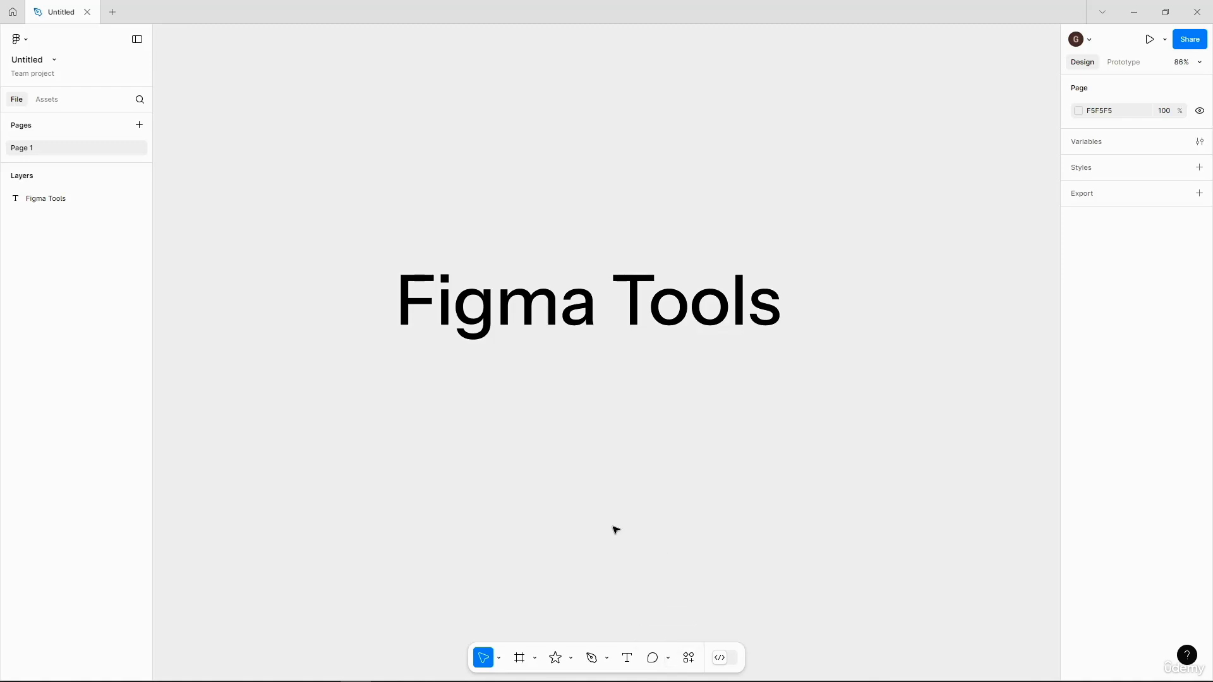
# Move the "Figma Tools" text slightly up and to the right with the Move tool, to about X -300, Y 83
pyautogui.click(500, 659)
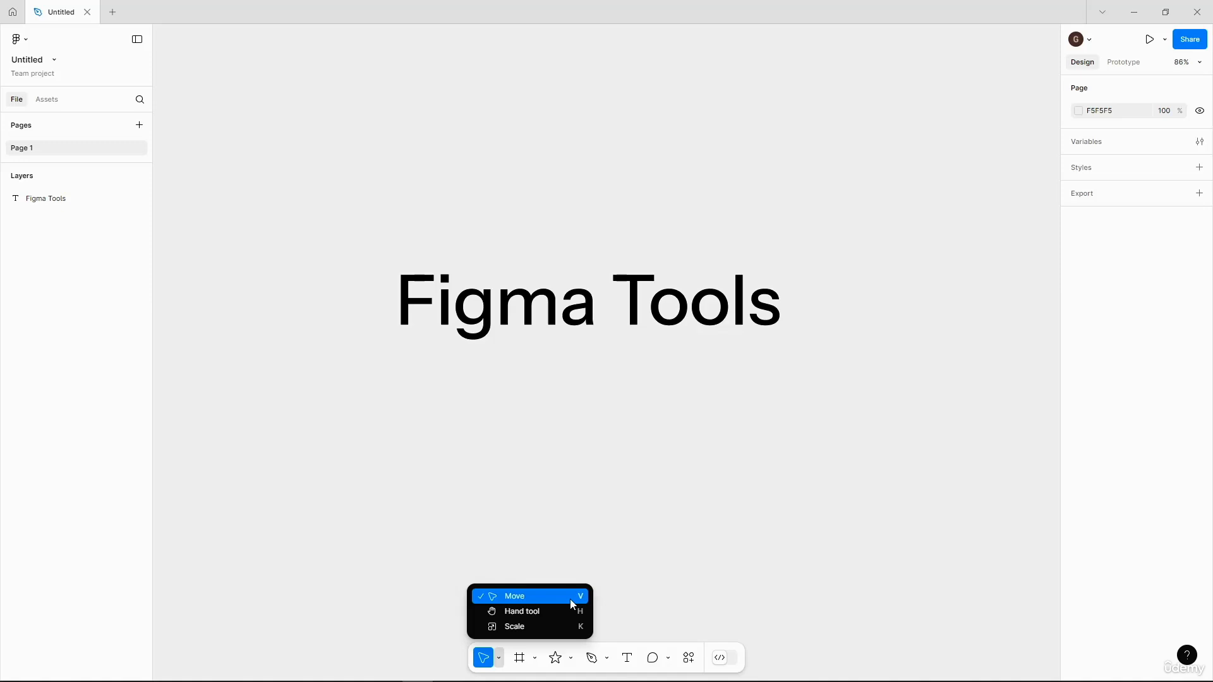
pyautogui.click(560, 316)
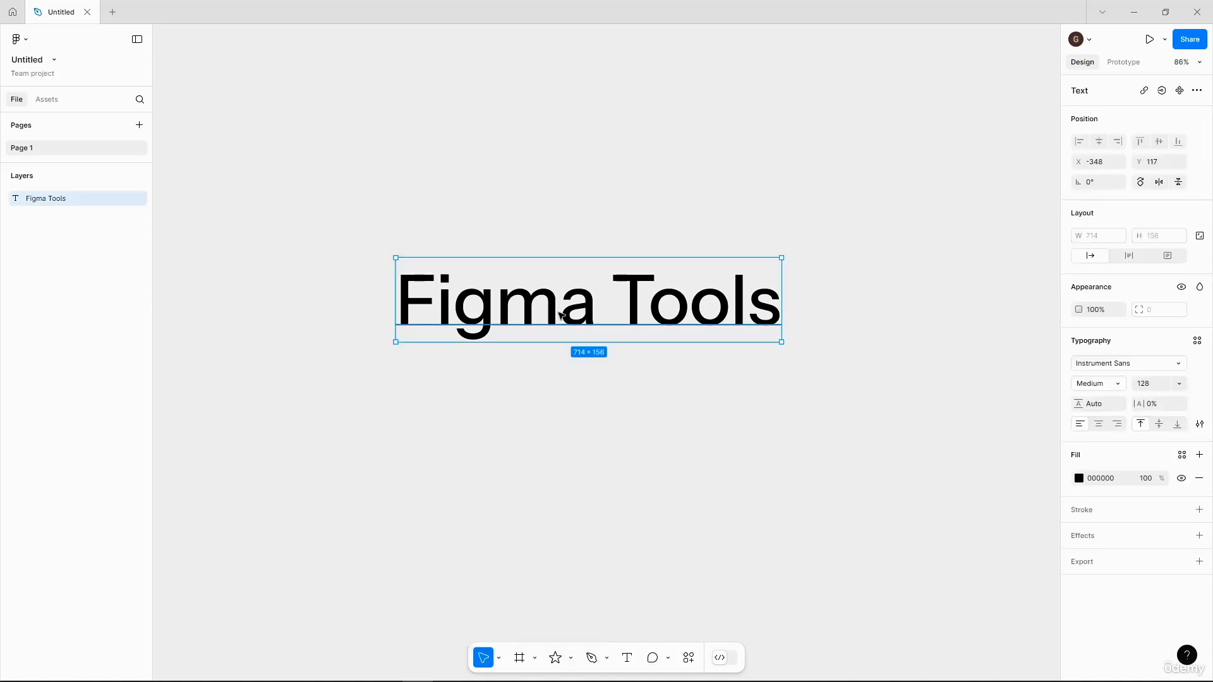
pyautogui.click(499, 661)
pyautogui.click(506, 593)
pyautogui.moveTo(594, 299); pyautogui.dragTo(625, 278)
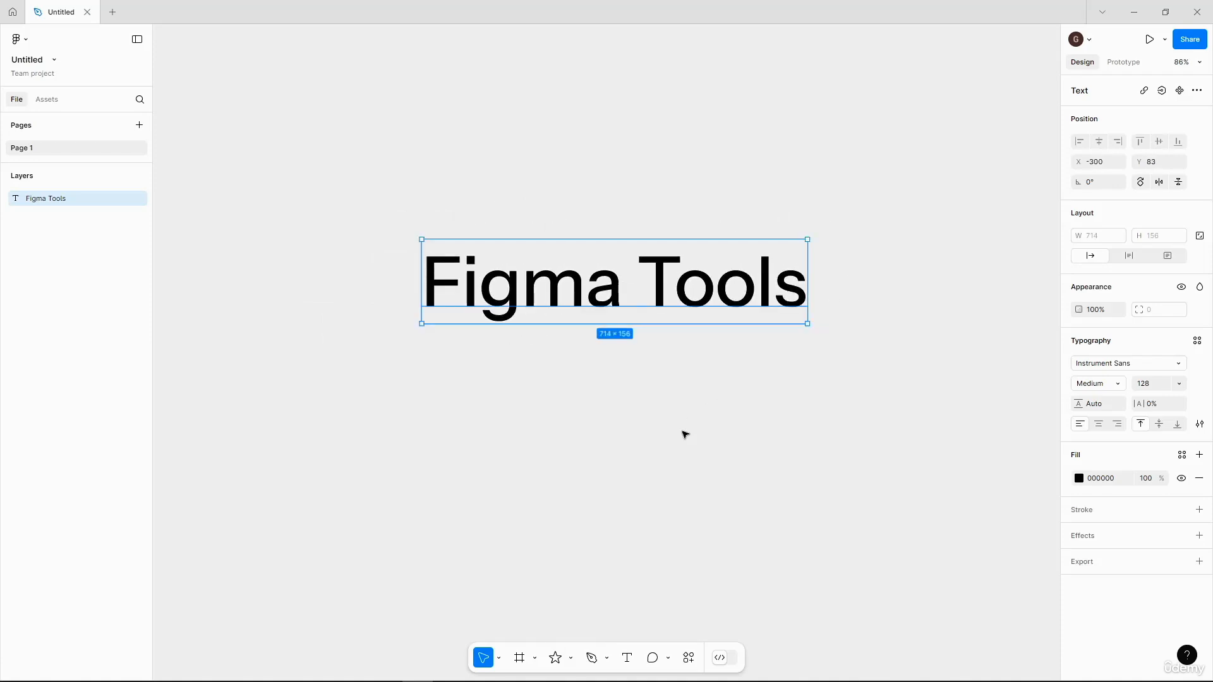
# Draw a frame of about 145 × 125 below the "Figma Tools" text and fill it with dark red 9A2424
pyautogui.press('f')
pyautogui.moveTo(603, 383); pyautogui.dragTo(681, 451)
pyautogui.click(1078, 364)
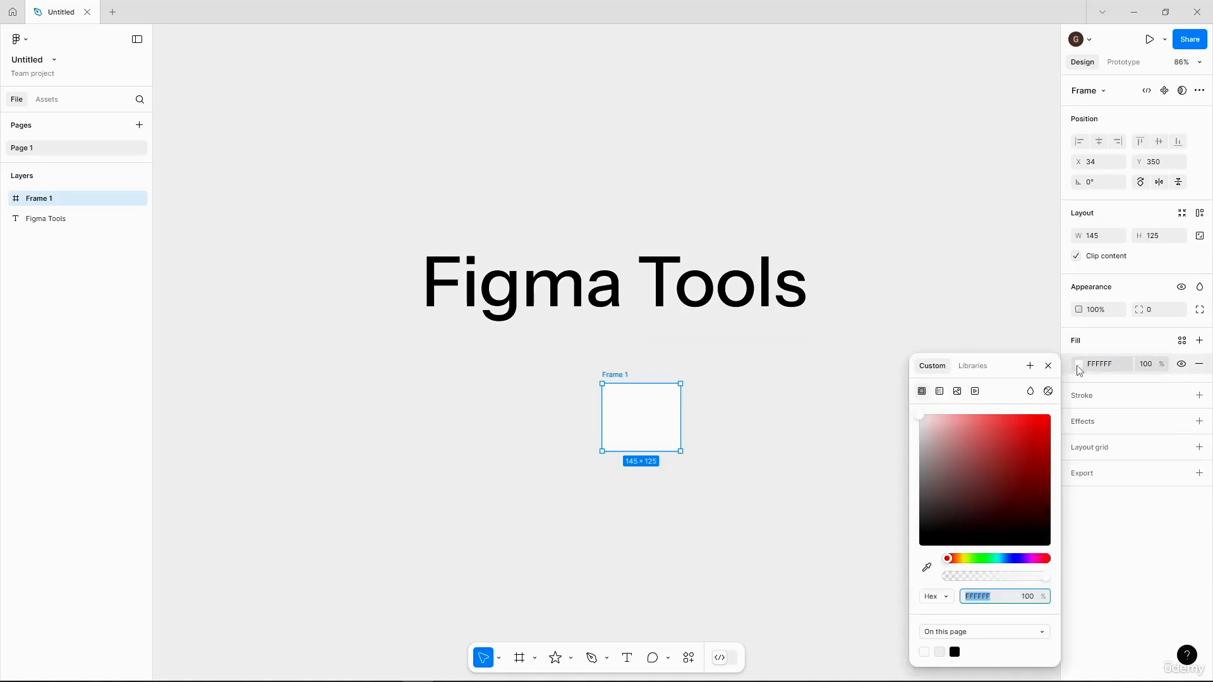
pyautogui.moveTo(1011, 442); pyautogui.dragTo(1019, 467)
pyautogui.click(718, 419)
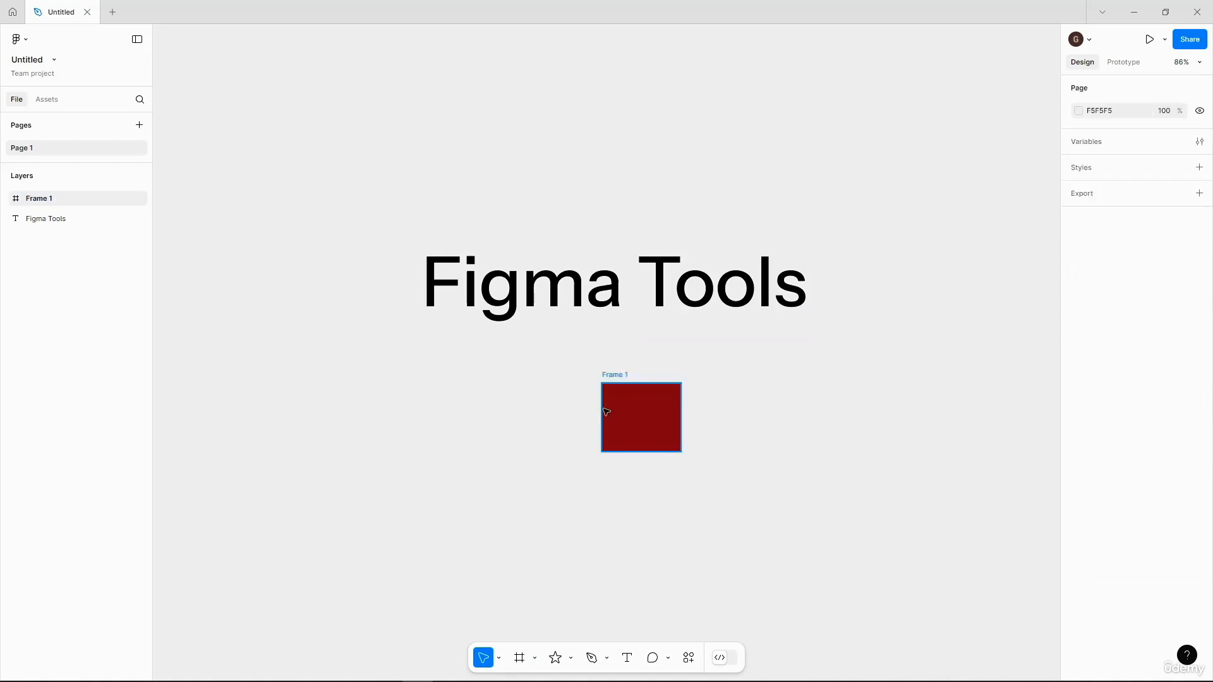
# Move the red frame up and left beneath the title, to about X -88, Y 301
pyautogui.click(613, 376)
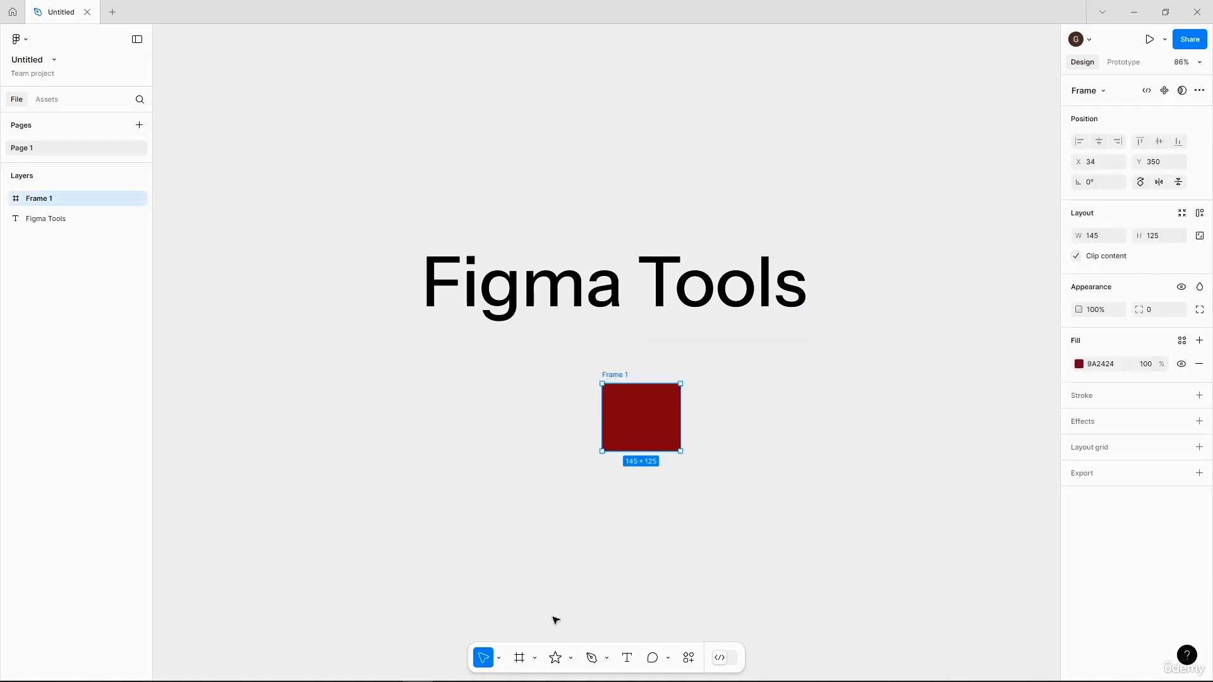
pyautogui.moveTo(637, 391); pyautogui.dragTo(567, 384)
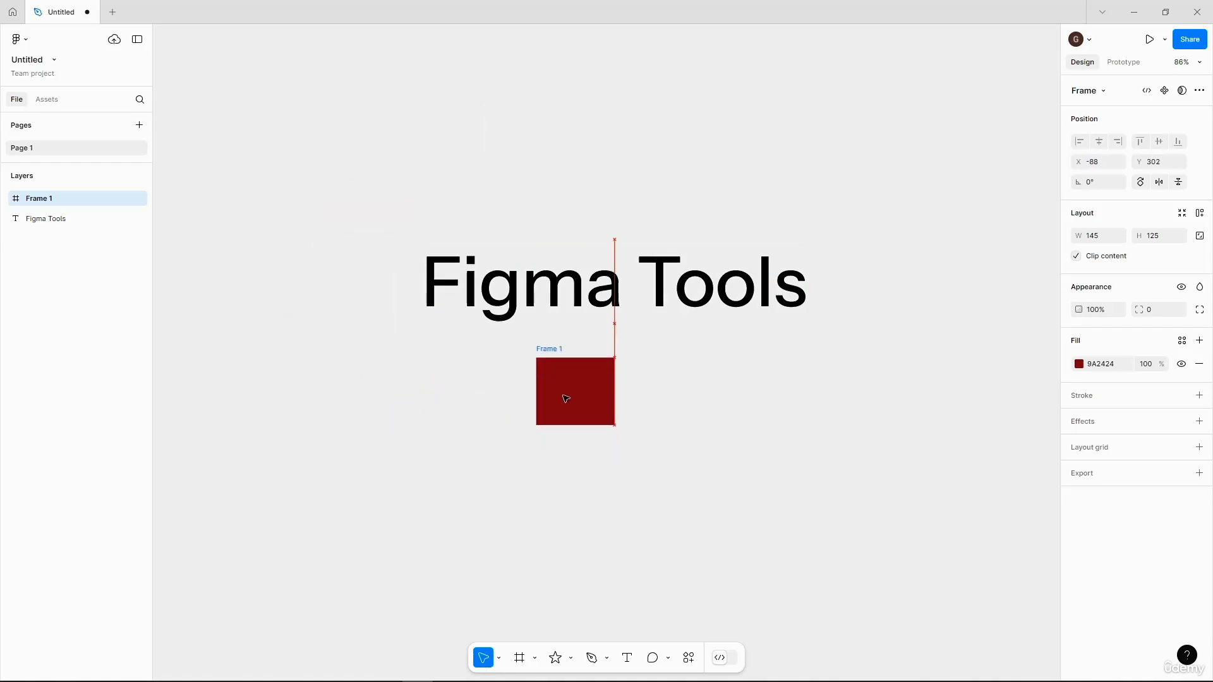
# Pan around the canvas with the Hand tool, and again by panning temporarily from the Move tool
pyautogui.click(499, 658)
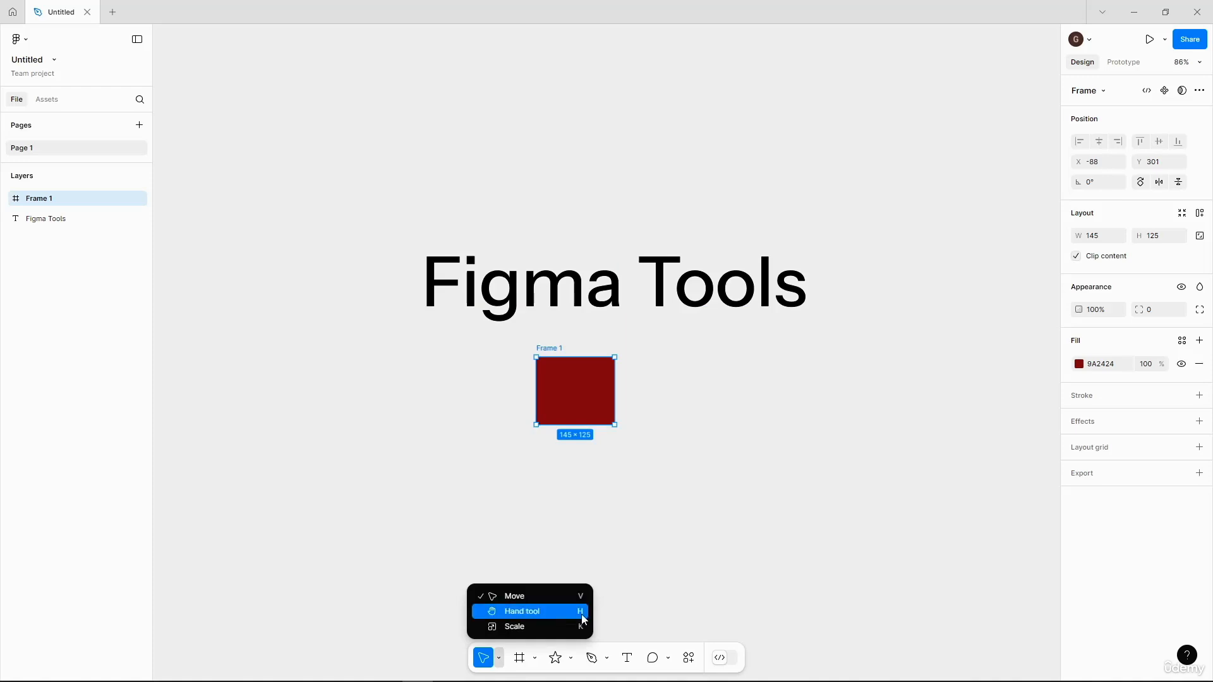
pyautogui.click(728, 513)
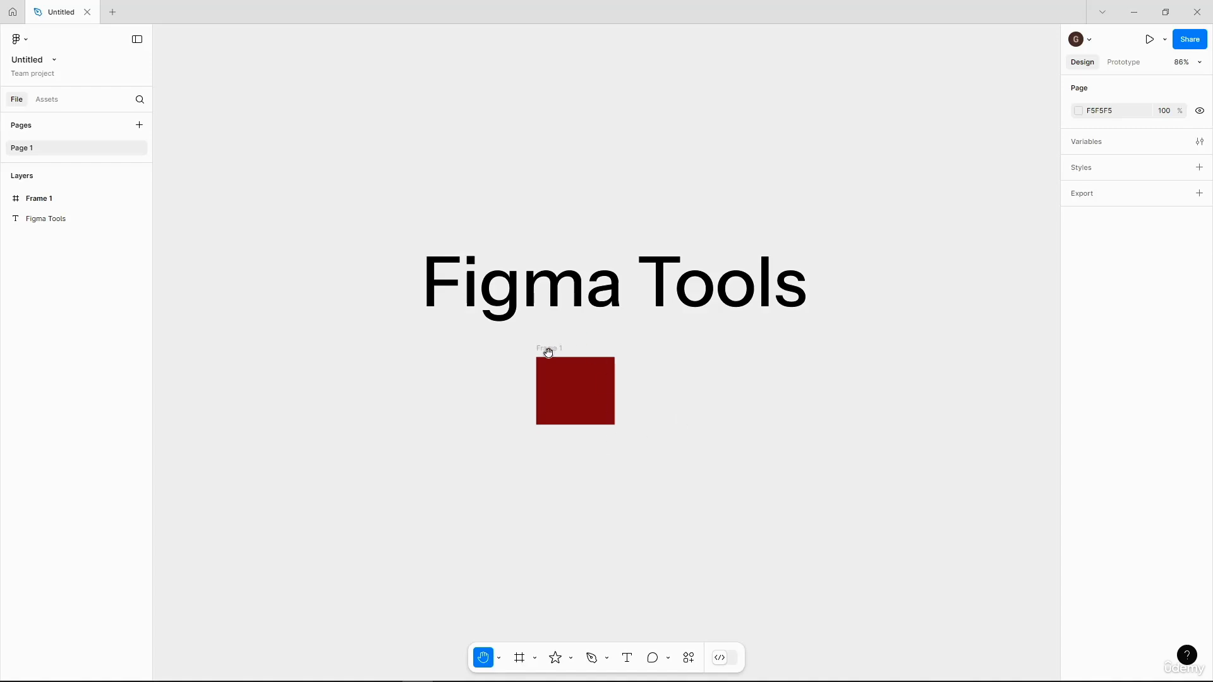
pyautogui.moveTo(706, 390); pyautogui.dragTo(852, 281)
pyautogui.moveTo(890, 454); pyautogui.dragTo(680, 521)
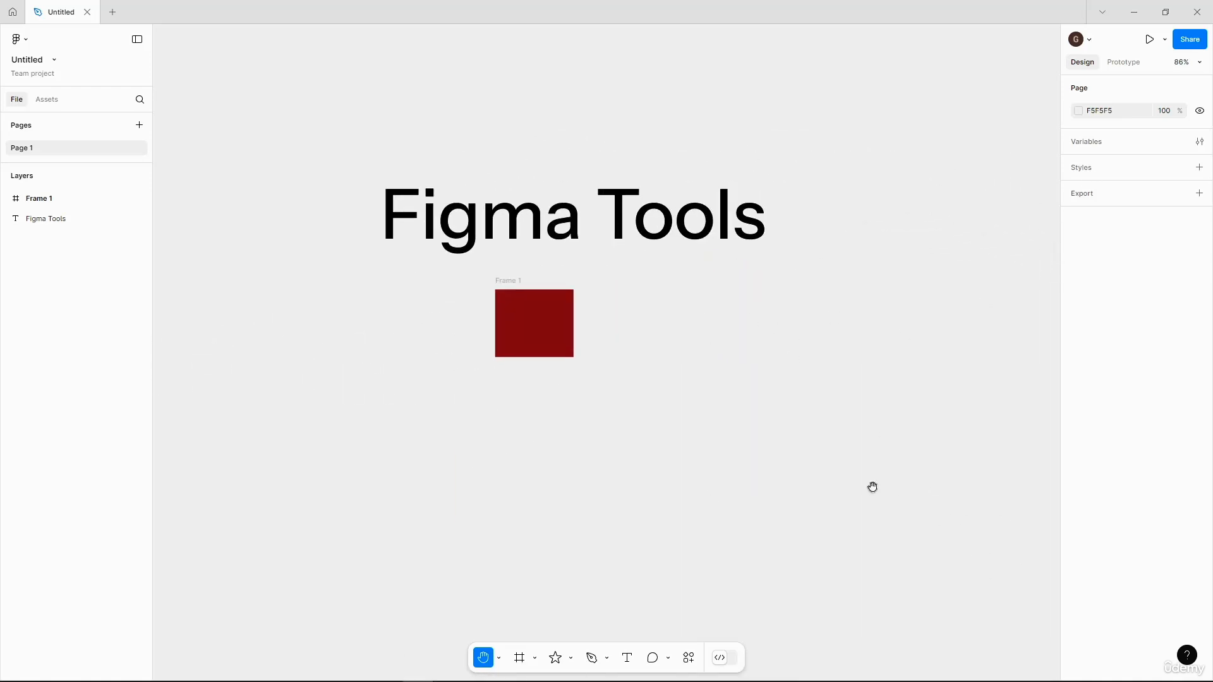
pyautogui.moveTo(809, 436); pyautogui.dragTo(857, 490)
pyautogui.moveTo(370, 358); pyautogui.dragTo(319, 290)
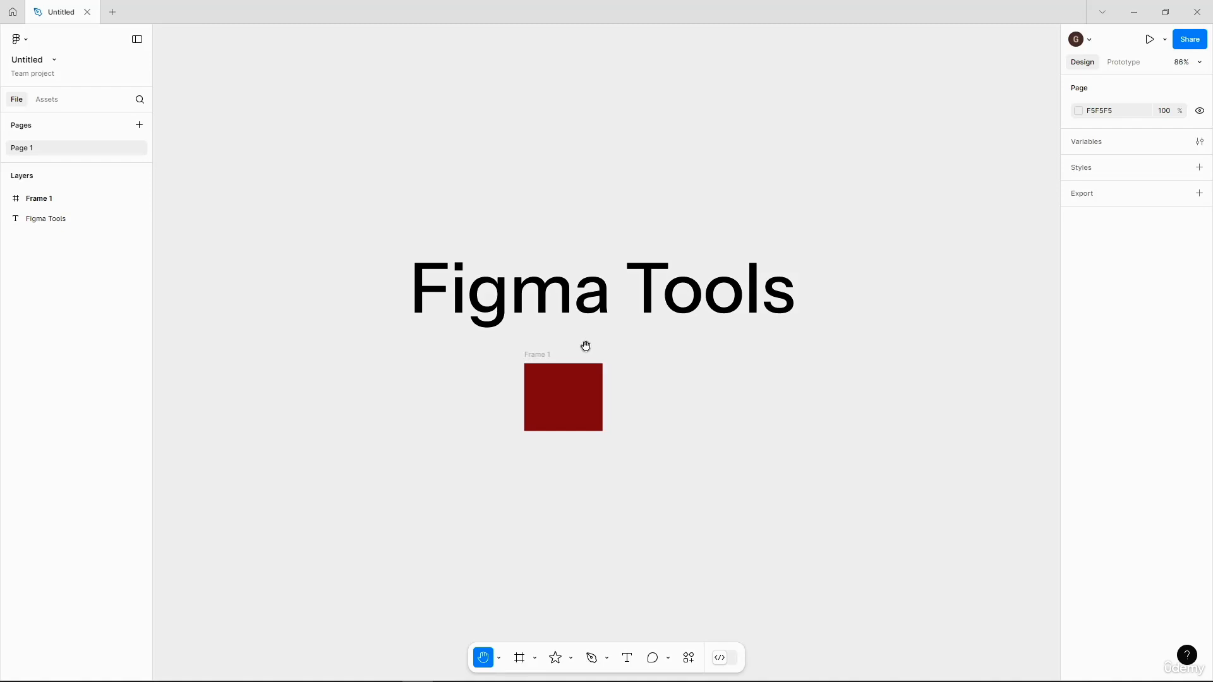
pyautogui.press('v')
pyautogui.press('space')
pyautogui.moveTo(758, 411); pyautogui.dragTo(793, 417)
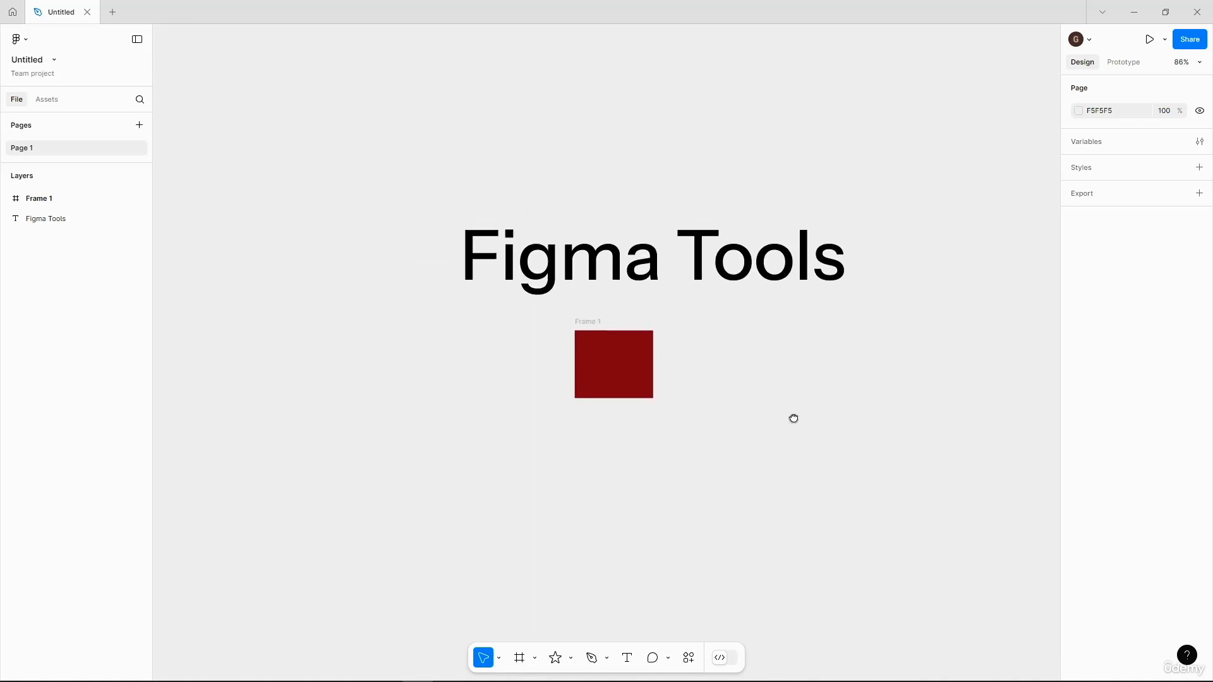
# Enlarge the red frame proportionally with the Scale tool to about 325 × 280
pyautogui.click(499, 657)
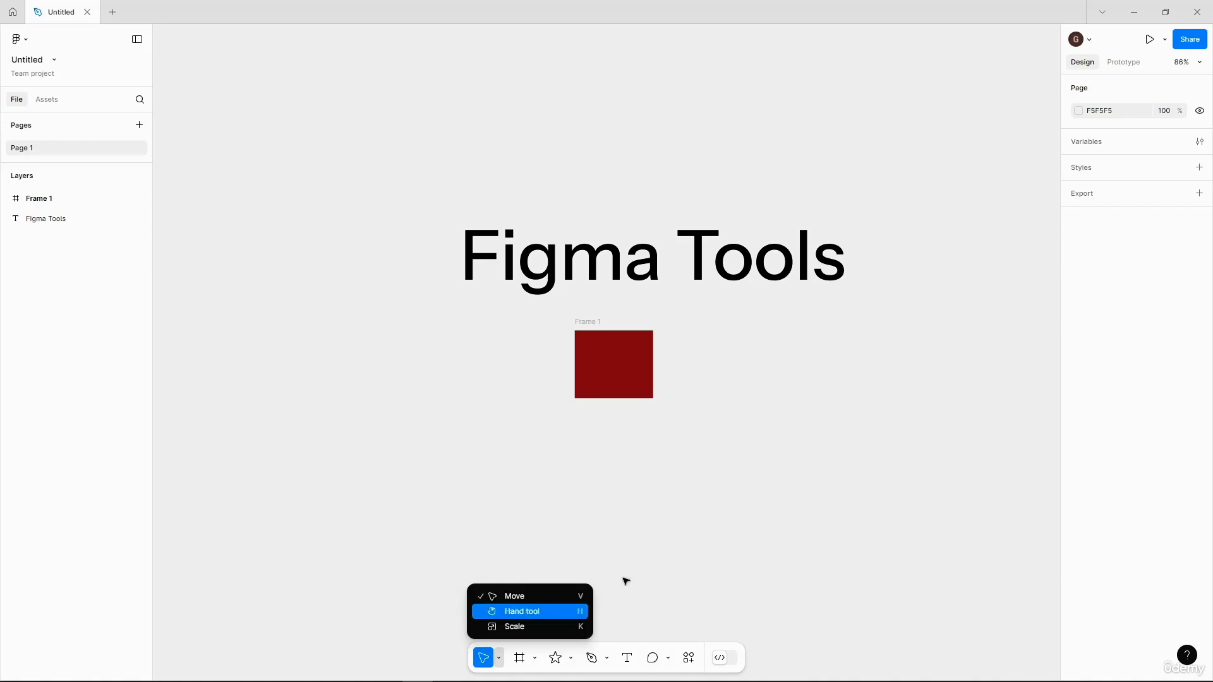
pyautogui.click(688, 518)
pyautogui.press('k')
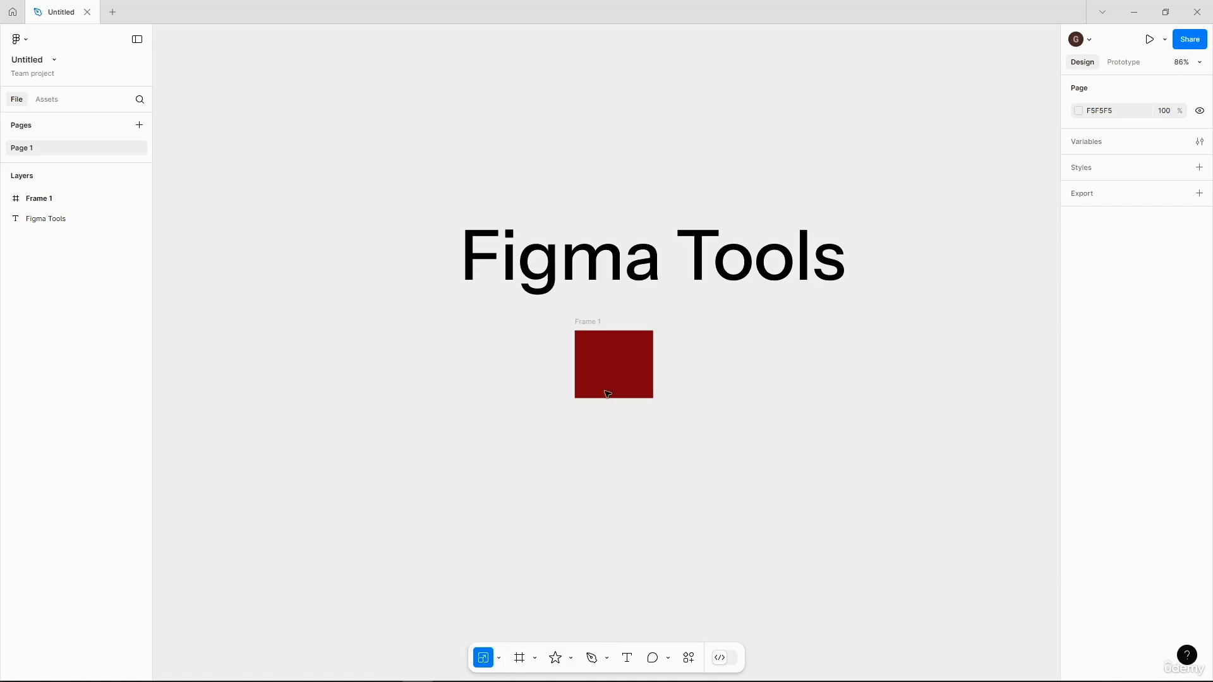
pyautogui.click(618, 354)
pyautogui.click(618, 354)
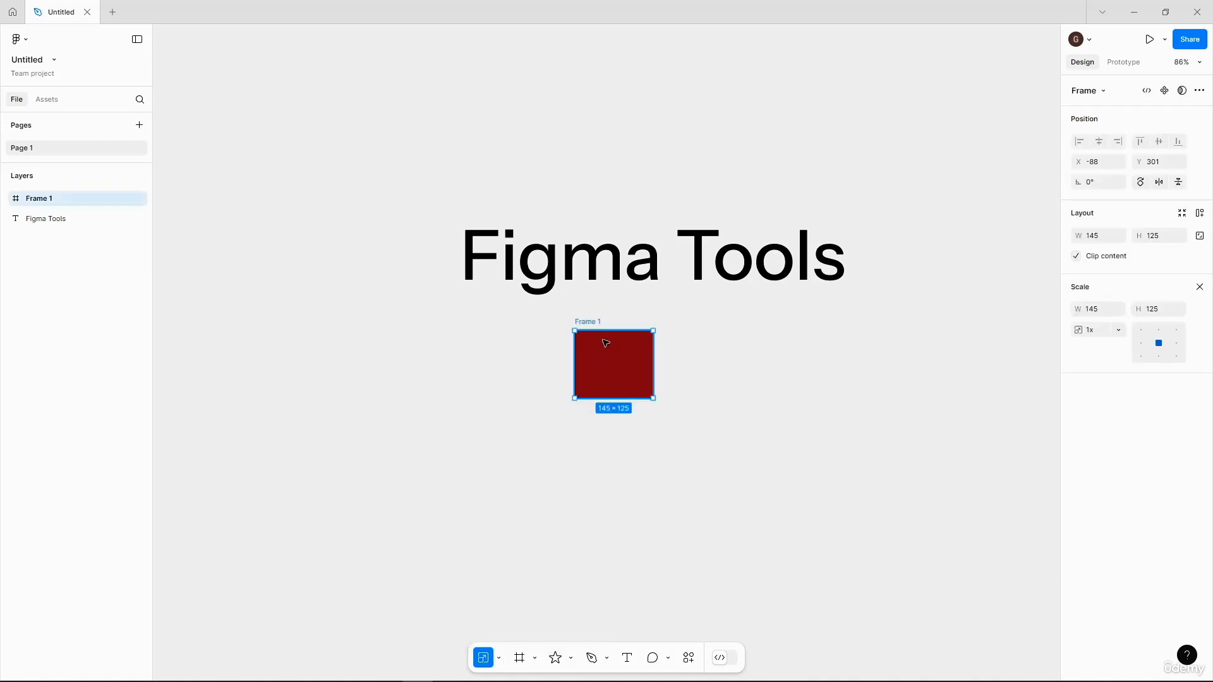
pyautogui.press('k')
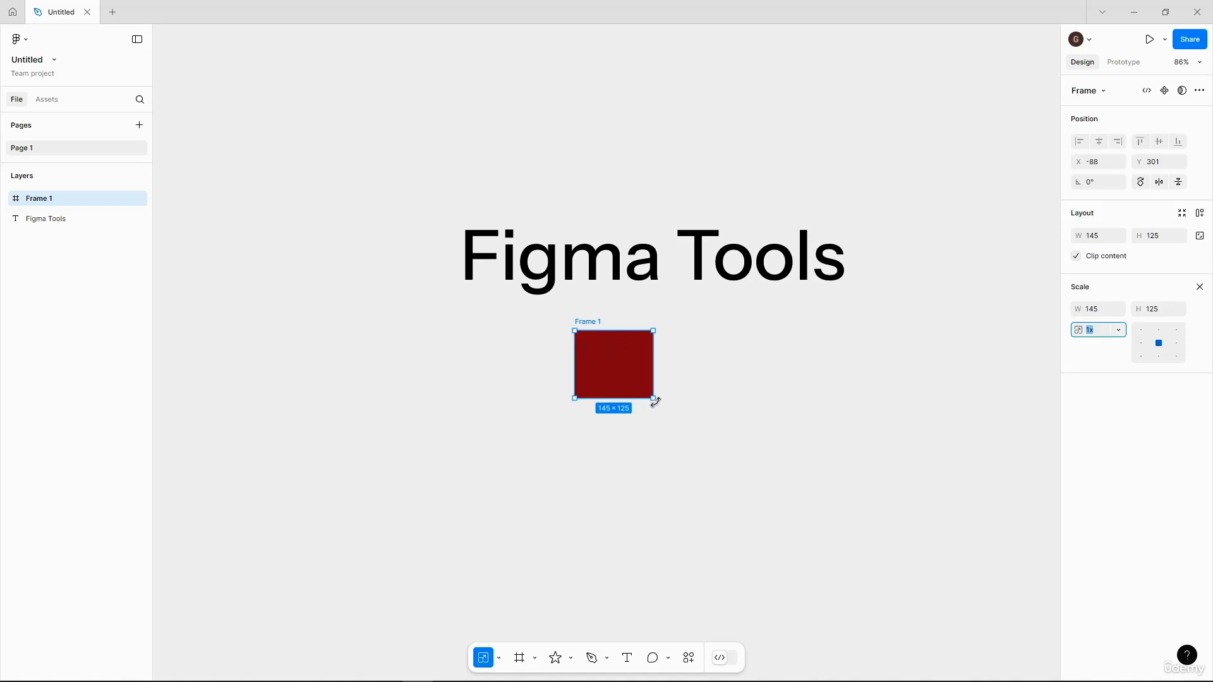
pyautogui.moveTo(654, 399); pyautogui.dragTo(767, 496)
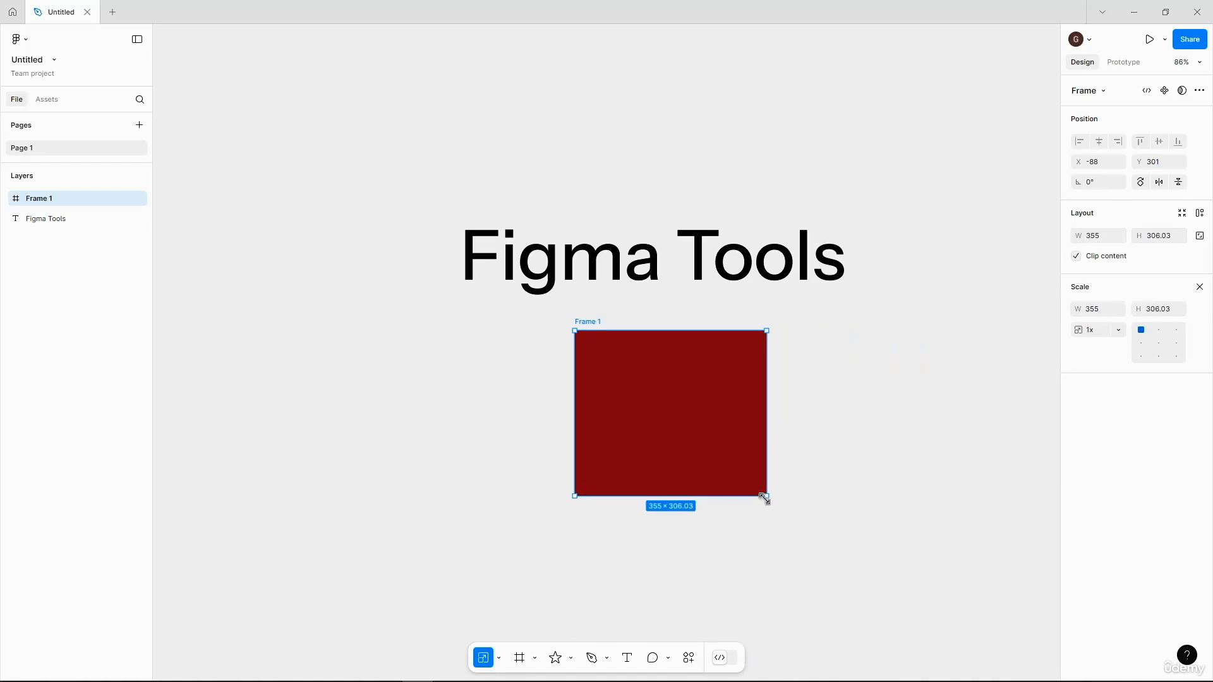
pyautogui.moveTo(767, 497); pyautogui.dragTo(620, 451)
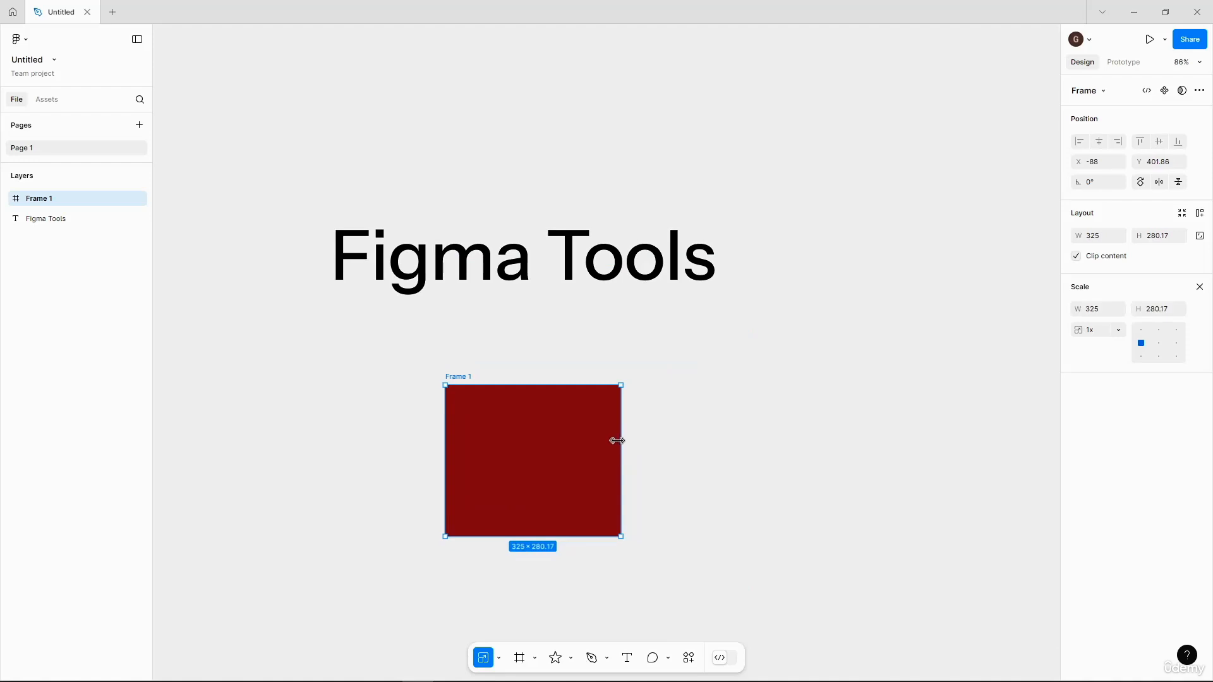
# Draw a second, portrait frame of about 325 × 484 to the right of the red frame
pyautogui.click(535, 658)
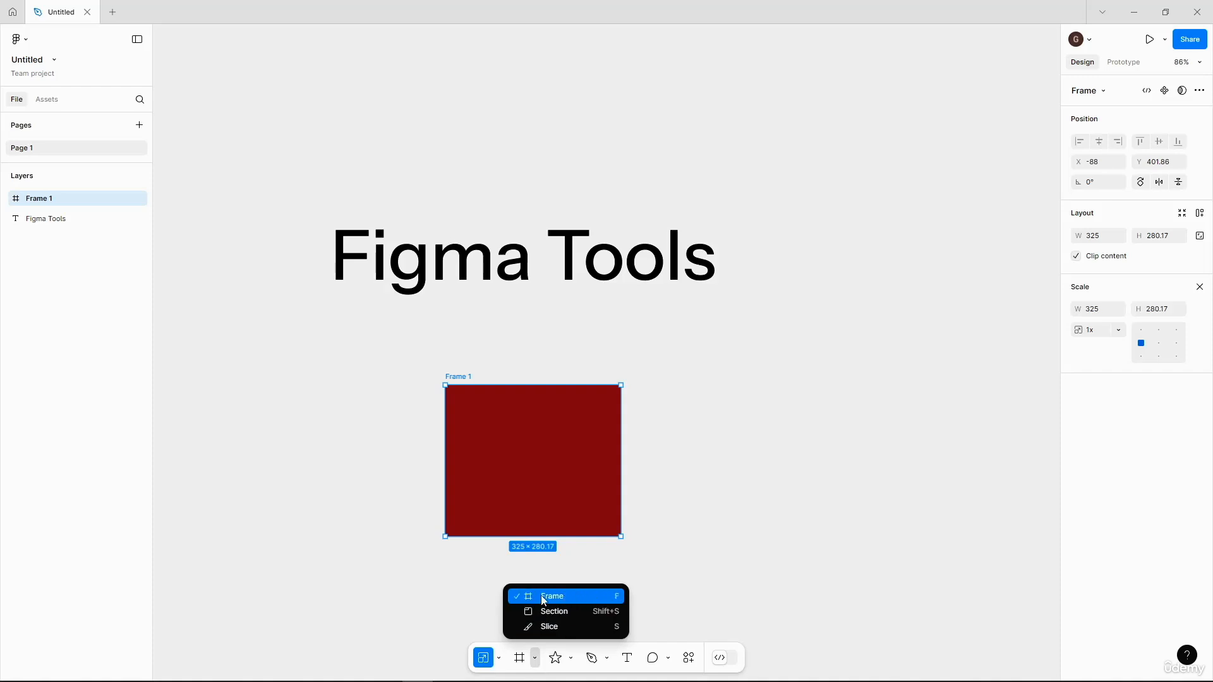
pyautogui.click(615, 601)
pyautogui.moveTo(710, 350); pyautogui.dragTo(886, 610)
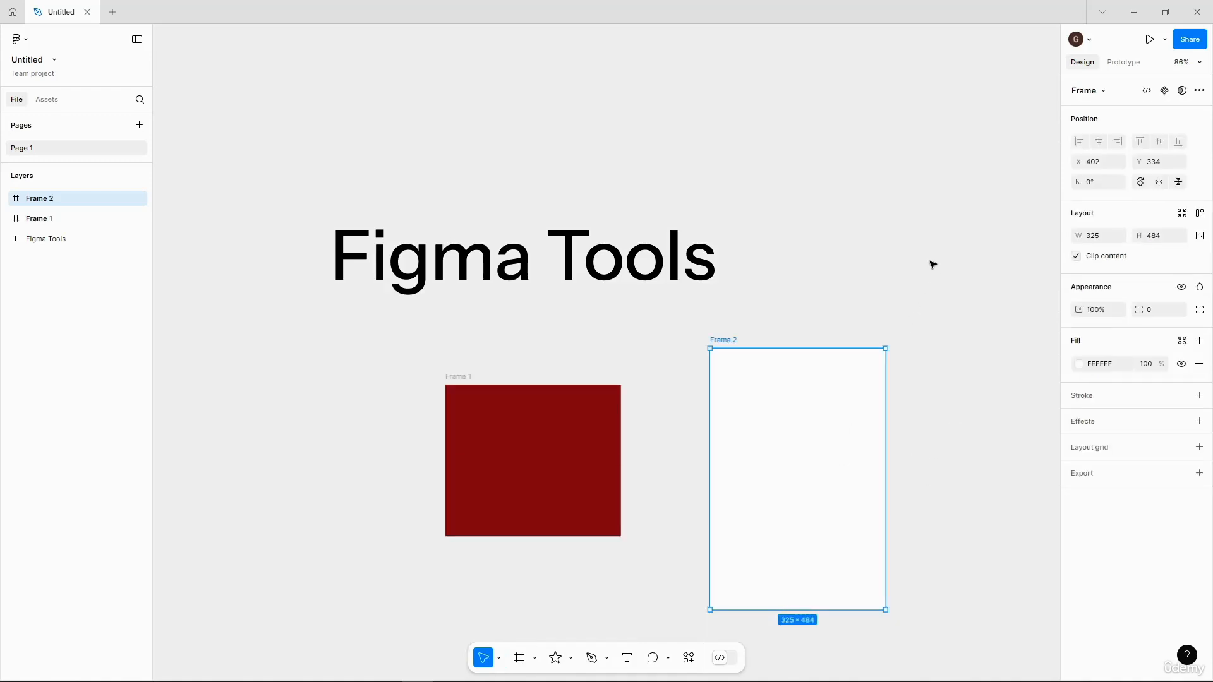
# Add a 1280 × 720 frame from the archived iMac preset
pyautogui.press('f')
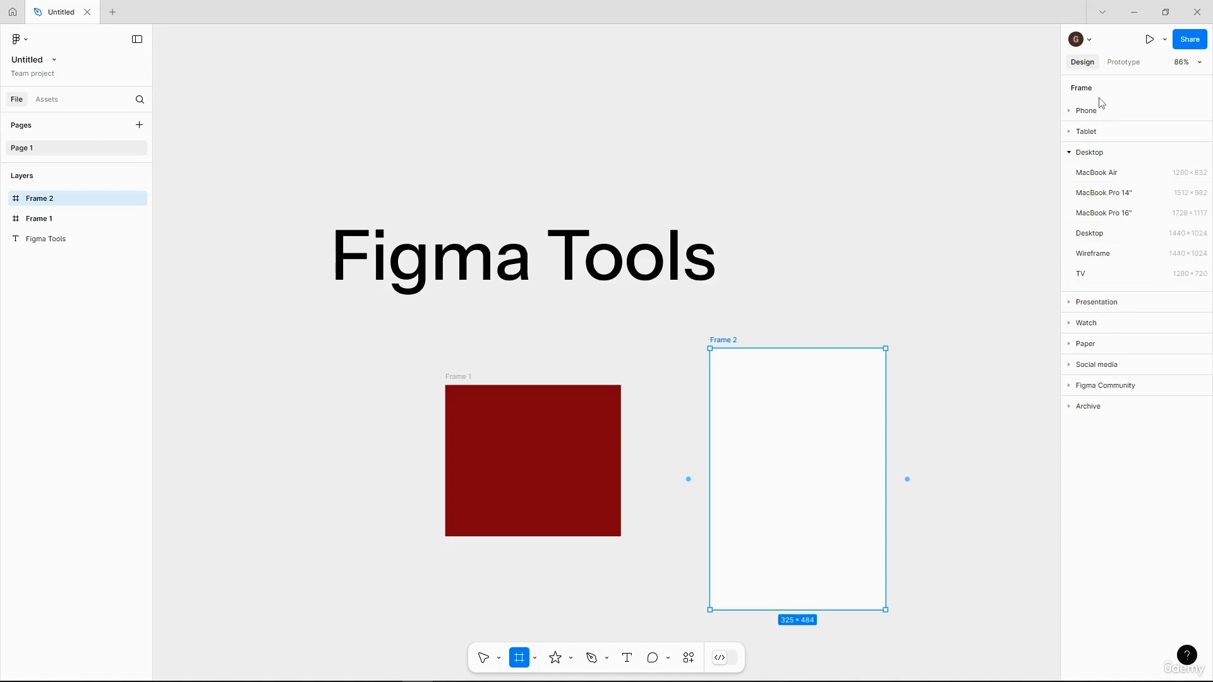
pyautogui.click(1070, 112)
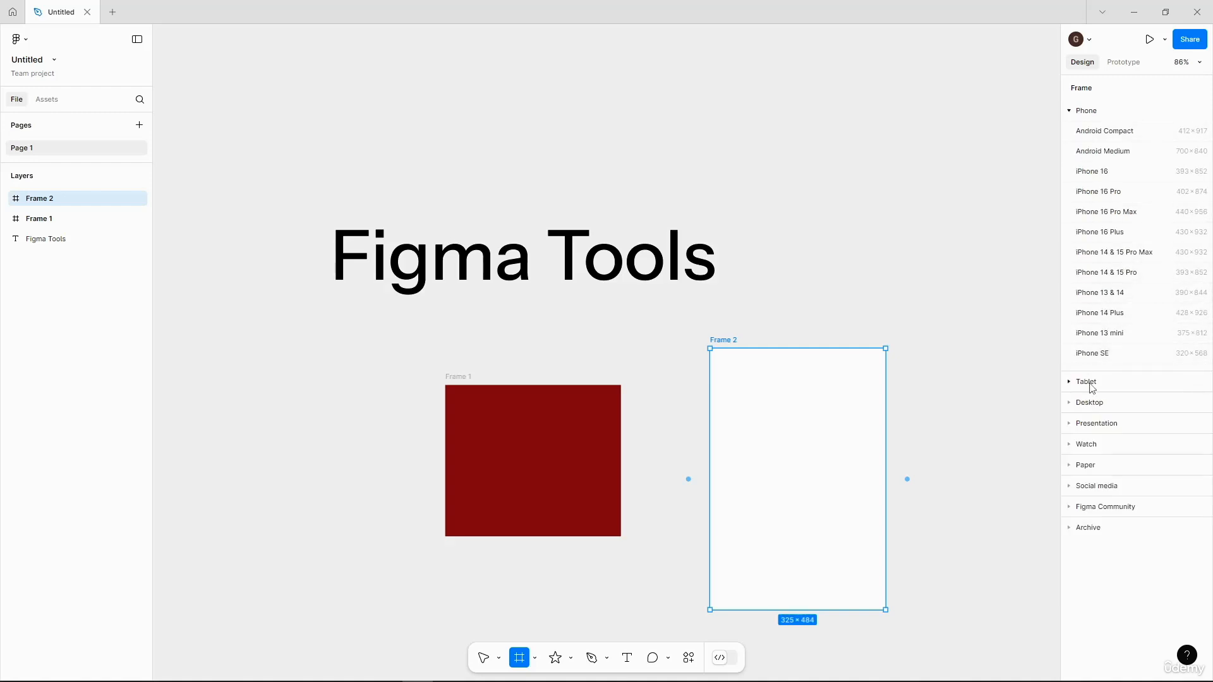
pyautogui.click(1088, 528)
pyautogui.scroll(-1, 1110, 530)
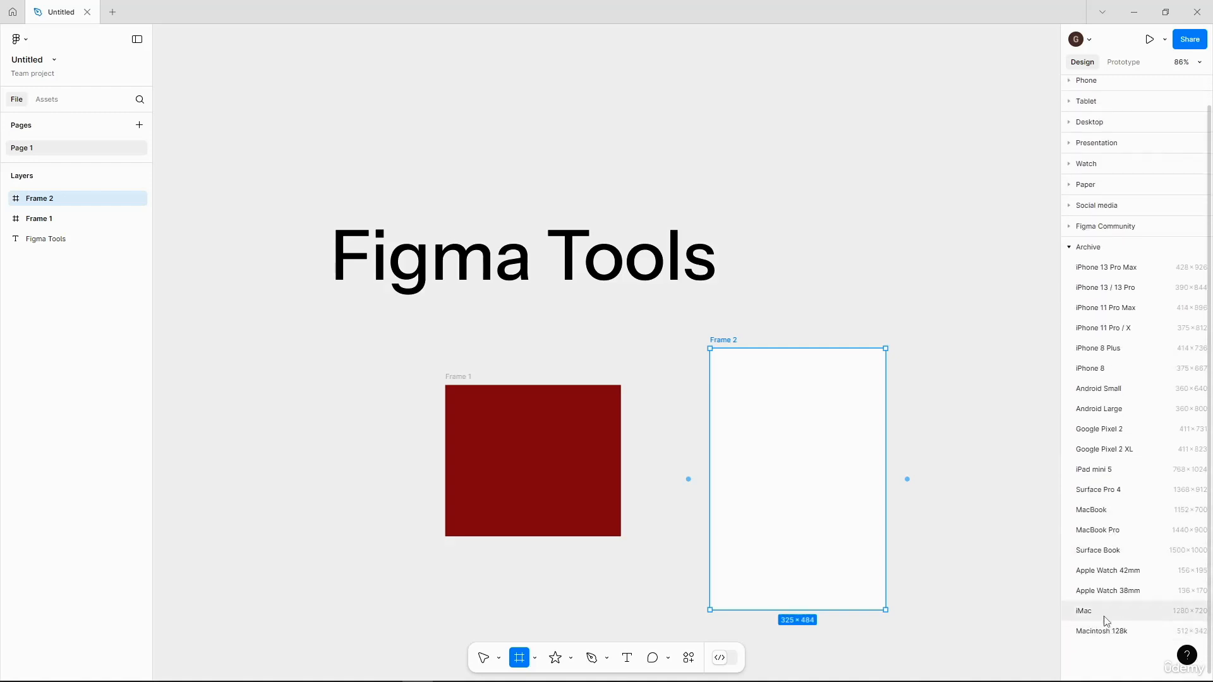
pyautogui.click(1099, 611)
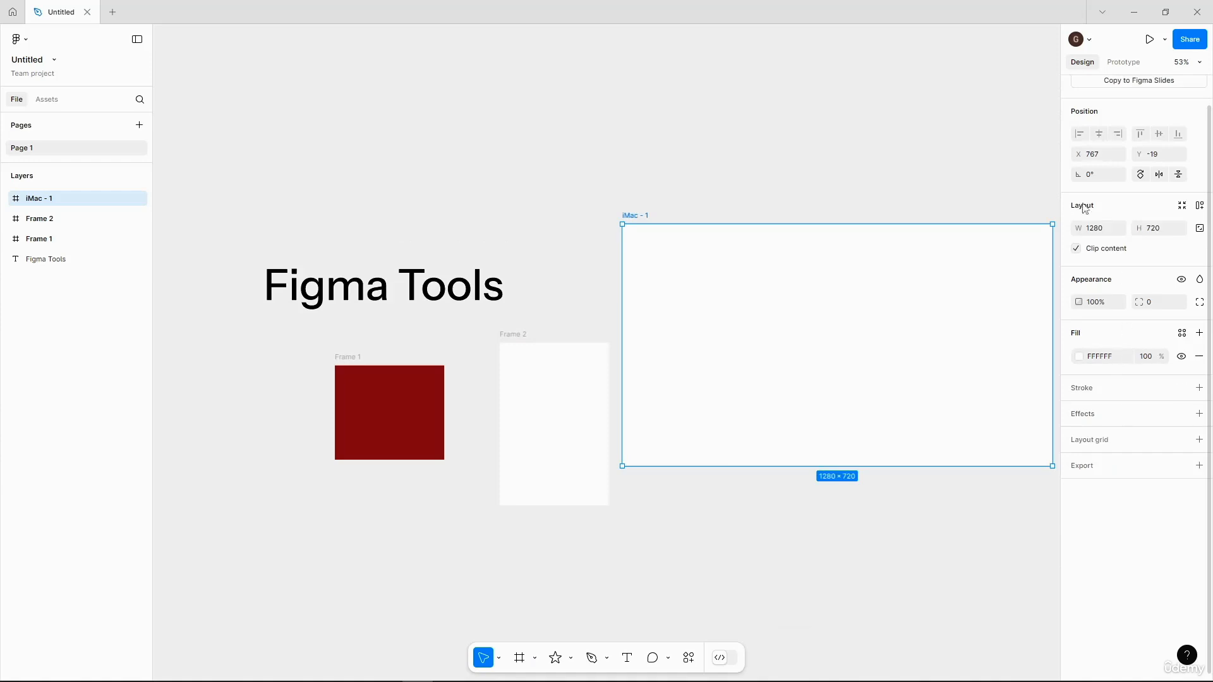
pyautogui.click(887, 114)
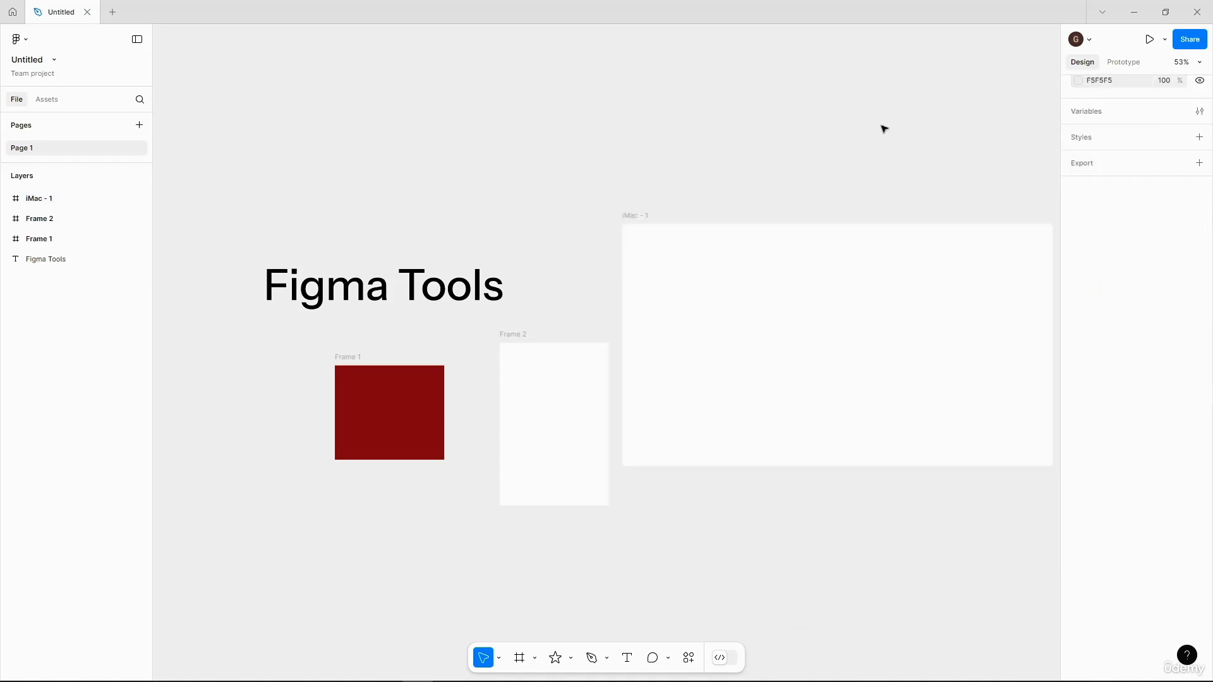
# Add a 440 × 956 frame from the iPhone 16 Pro Max phone preset
pyautogui.press('f')
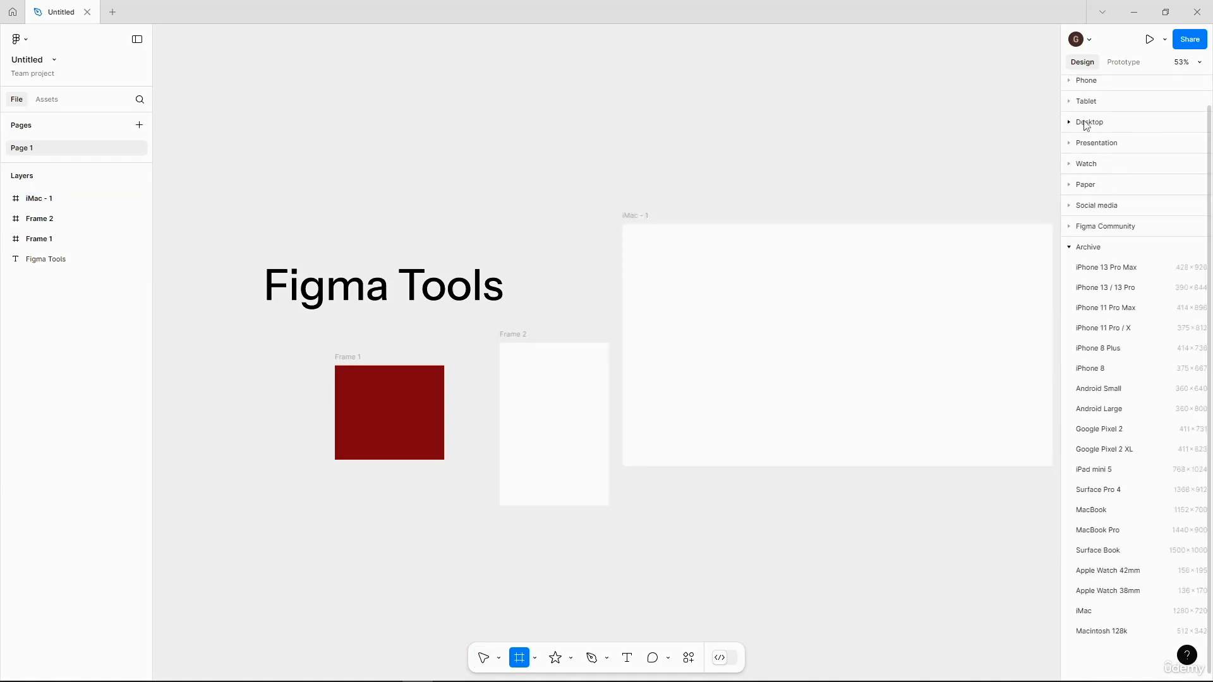
pyautogui.click(1070, 82)
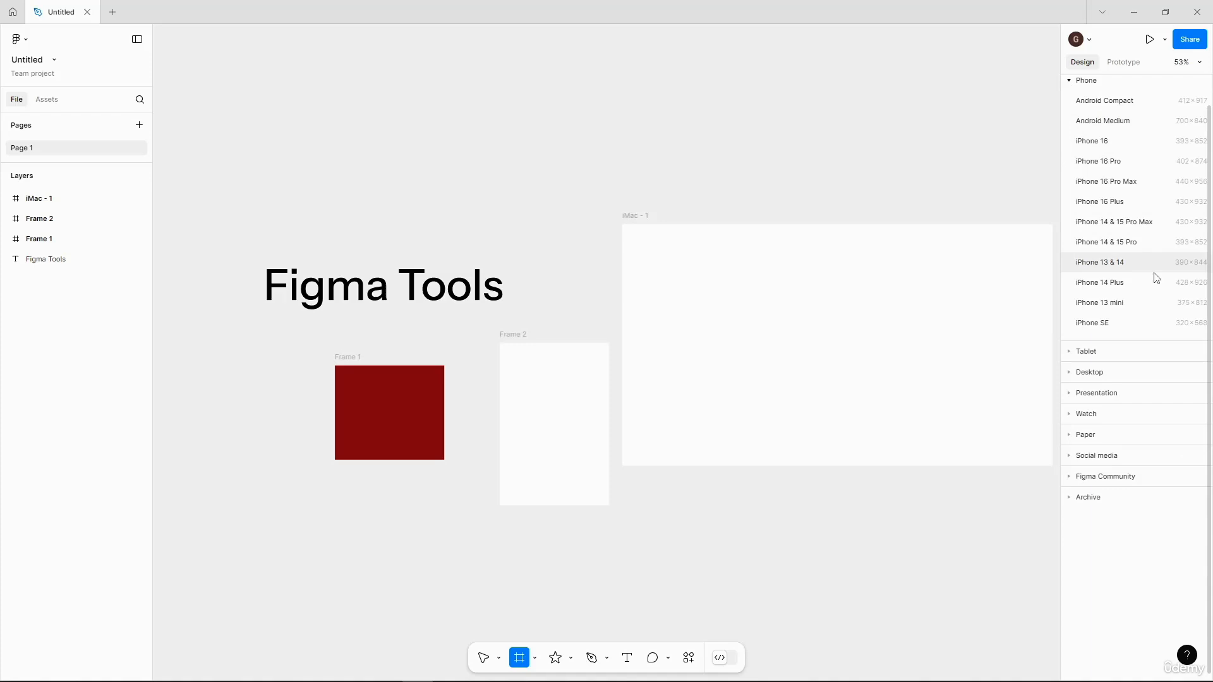
pyautogui.click(1116, 183)
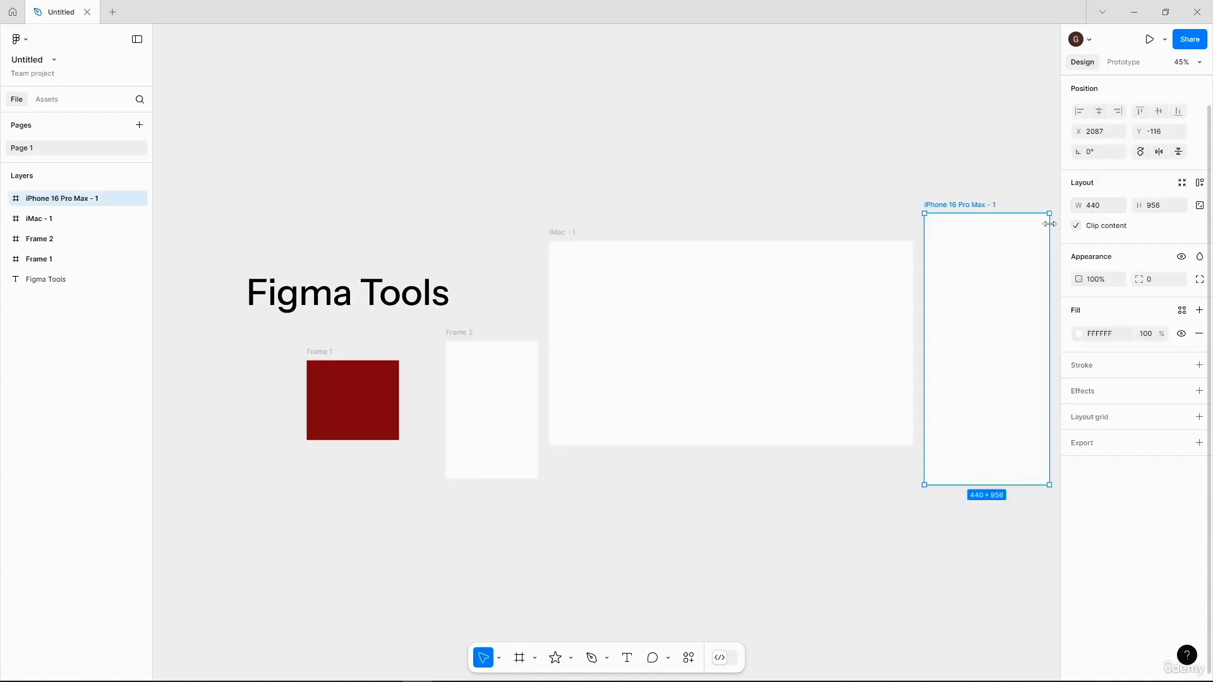
# Rename the iPhone 16 Pro Max frame as "Phone"
pyautogui.doubleClick(964, 206)
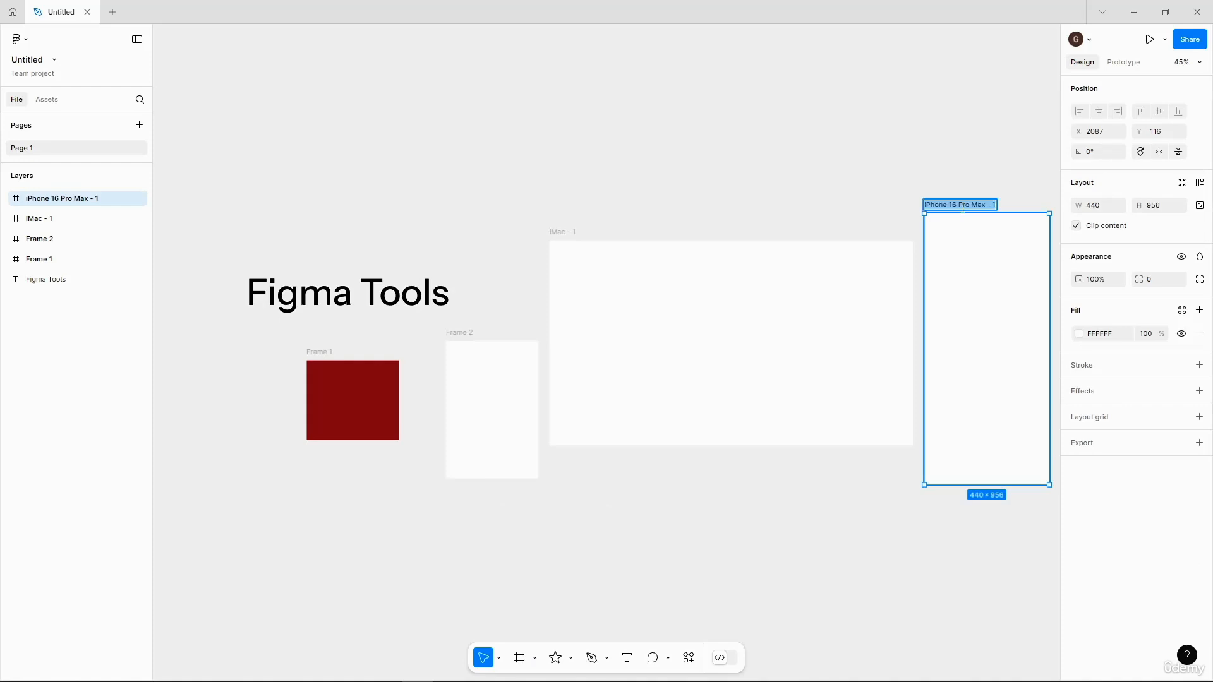
pyautogui.write('Fho')
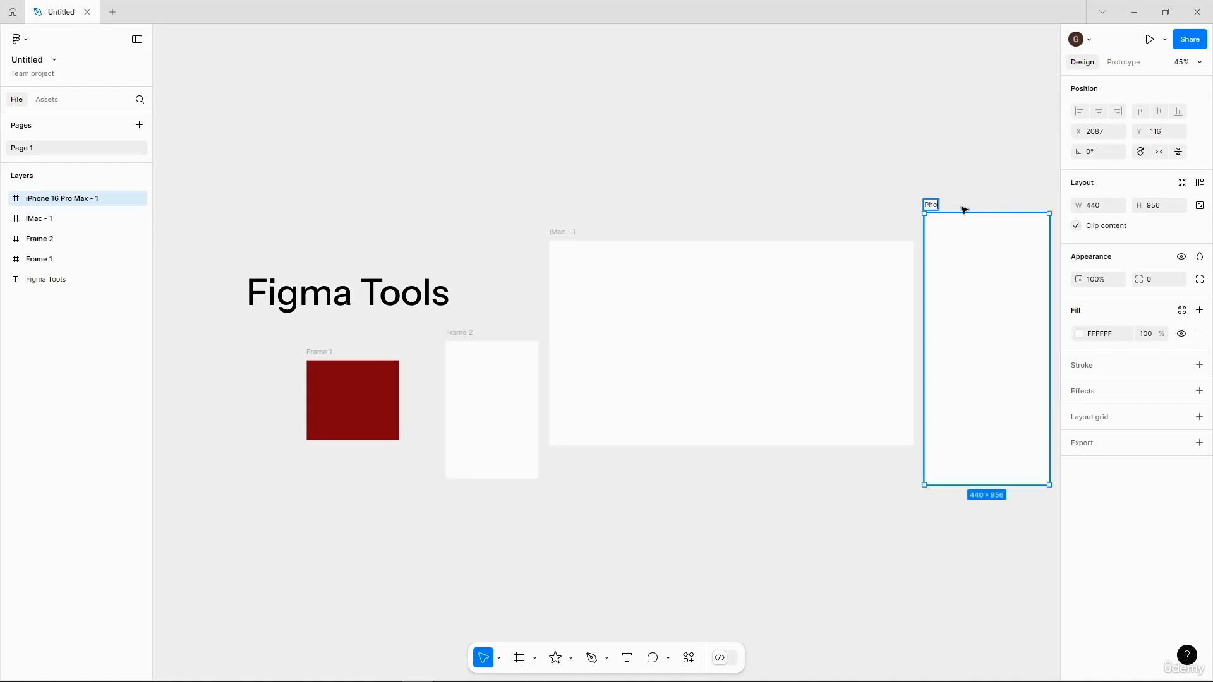
pyautogui.write('ne')
pyautogui.click(639, 57)
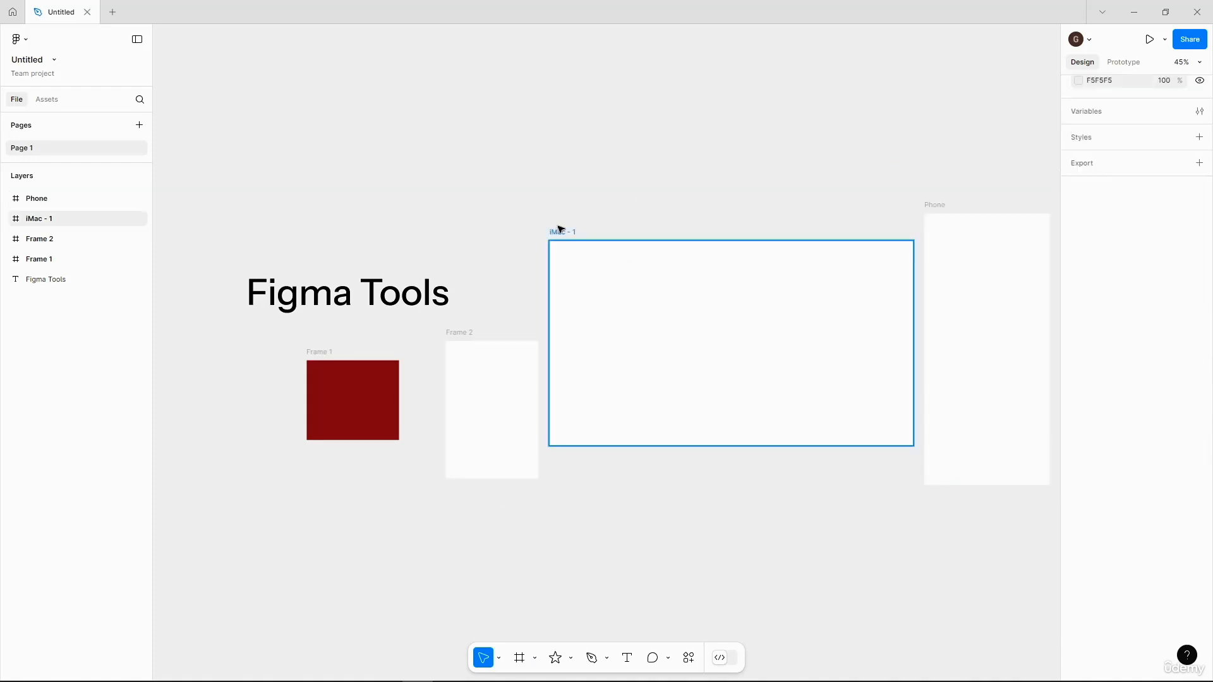
pyautogui.scroll(-1, 786, 507)
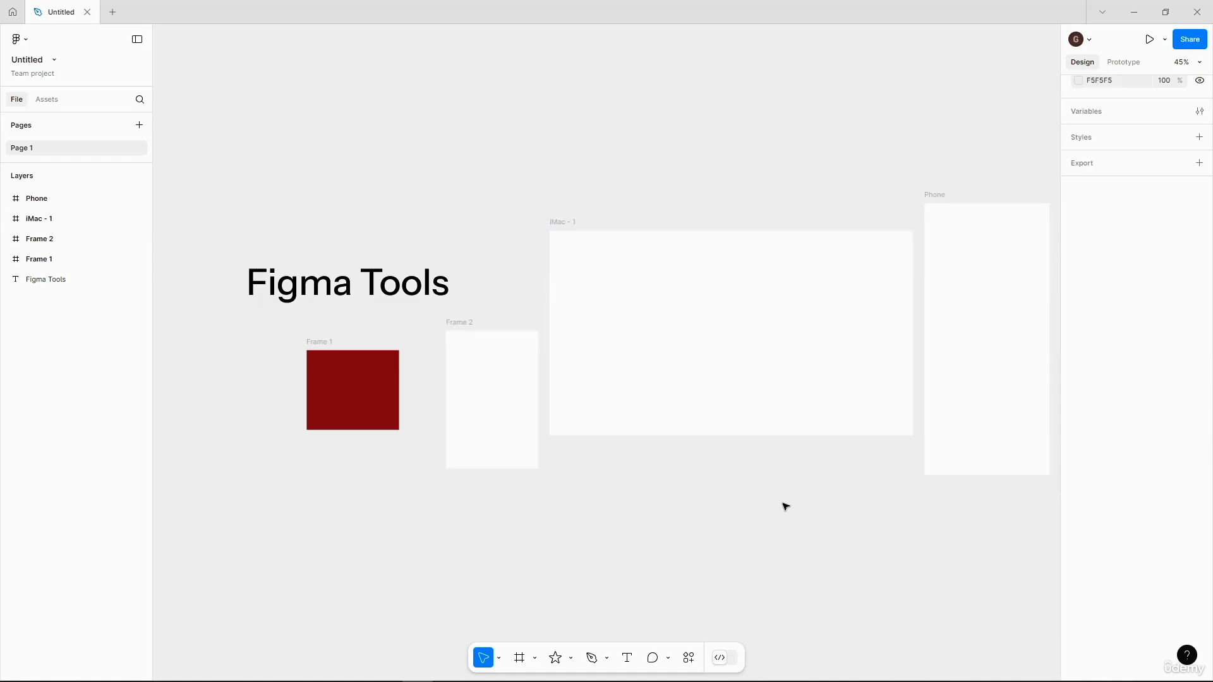
pyautogui.click(654, 387)
pyautogui.click(735, 162)
pyautogui.scroll(-3, 719, 486)
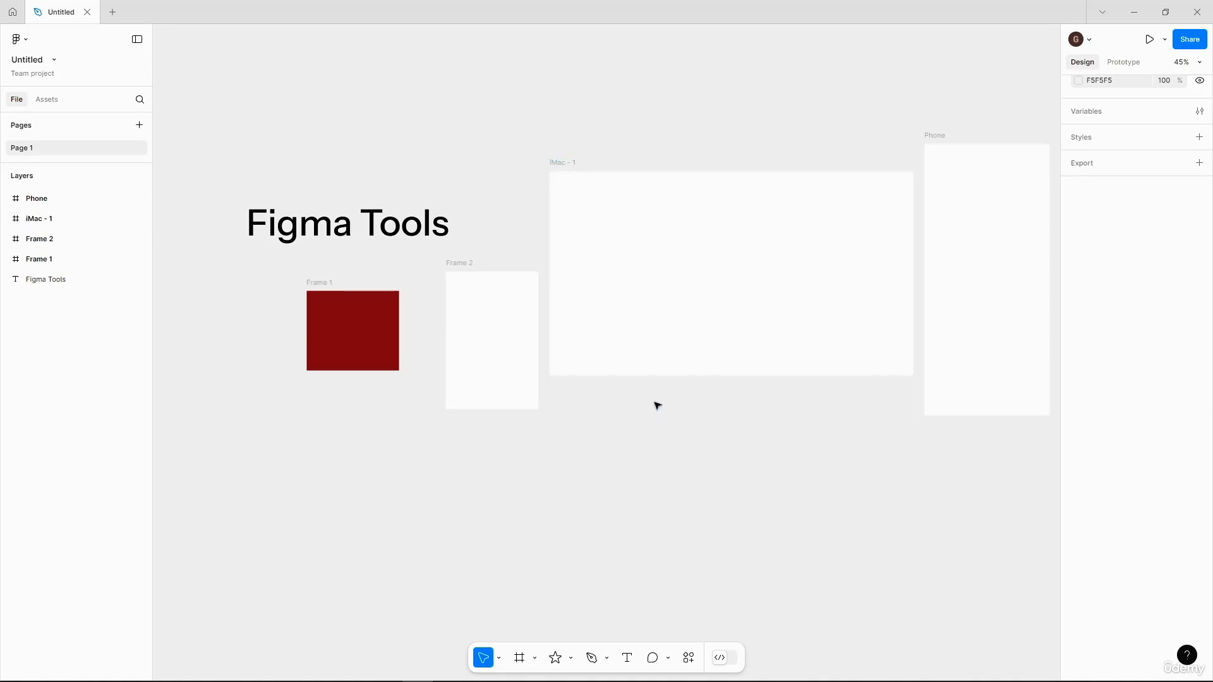
pyautogui.click(661, 295)
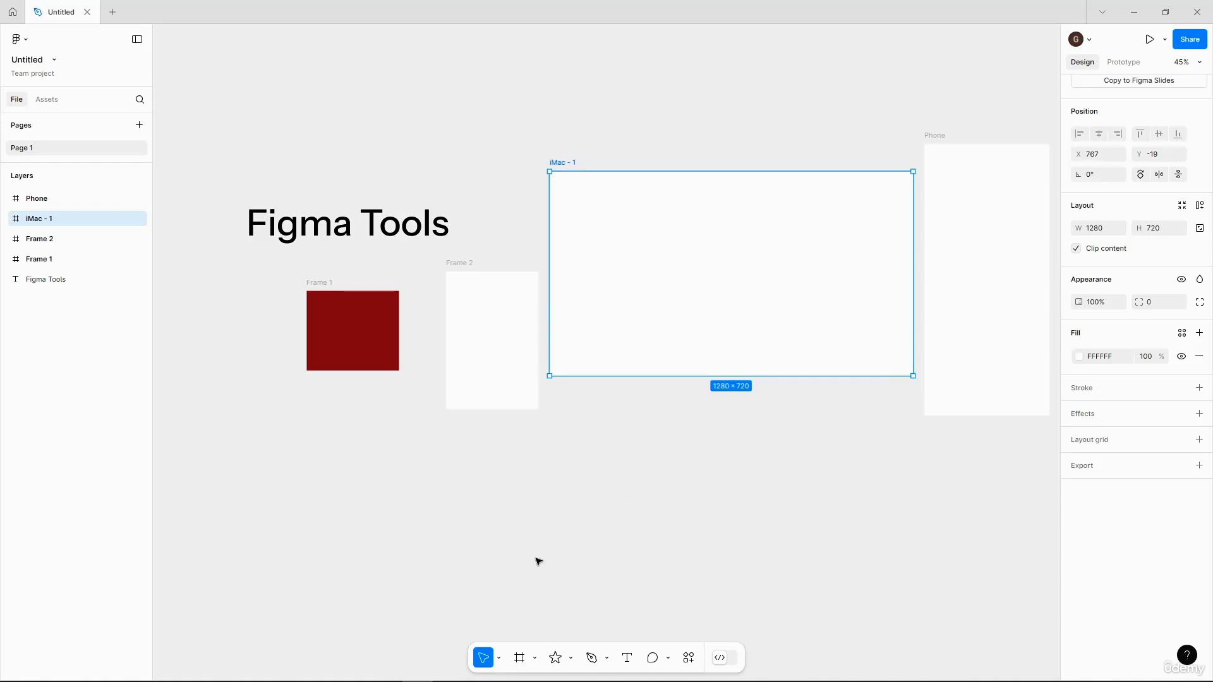
# Draw a slice of about 2463 × 1415 around the title text, the red frame, Frame 2 and the iMac frame
pyautogui.click(534, 658)
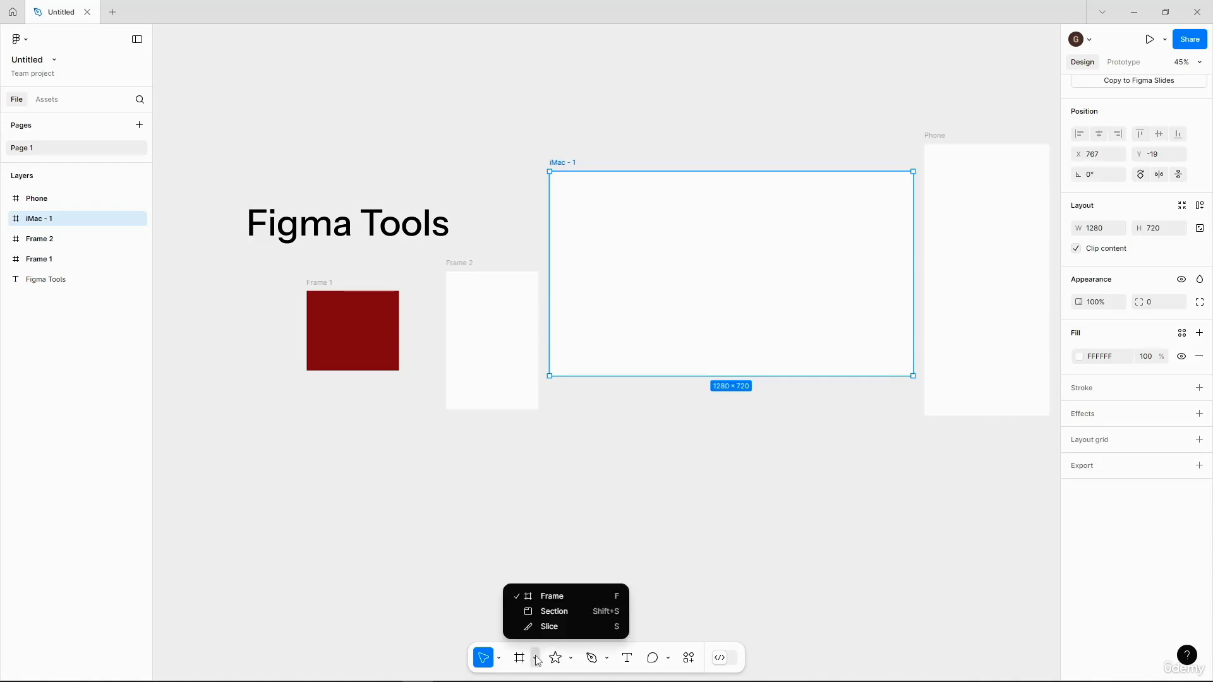
pyautogui.click(562, 628)
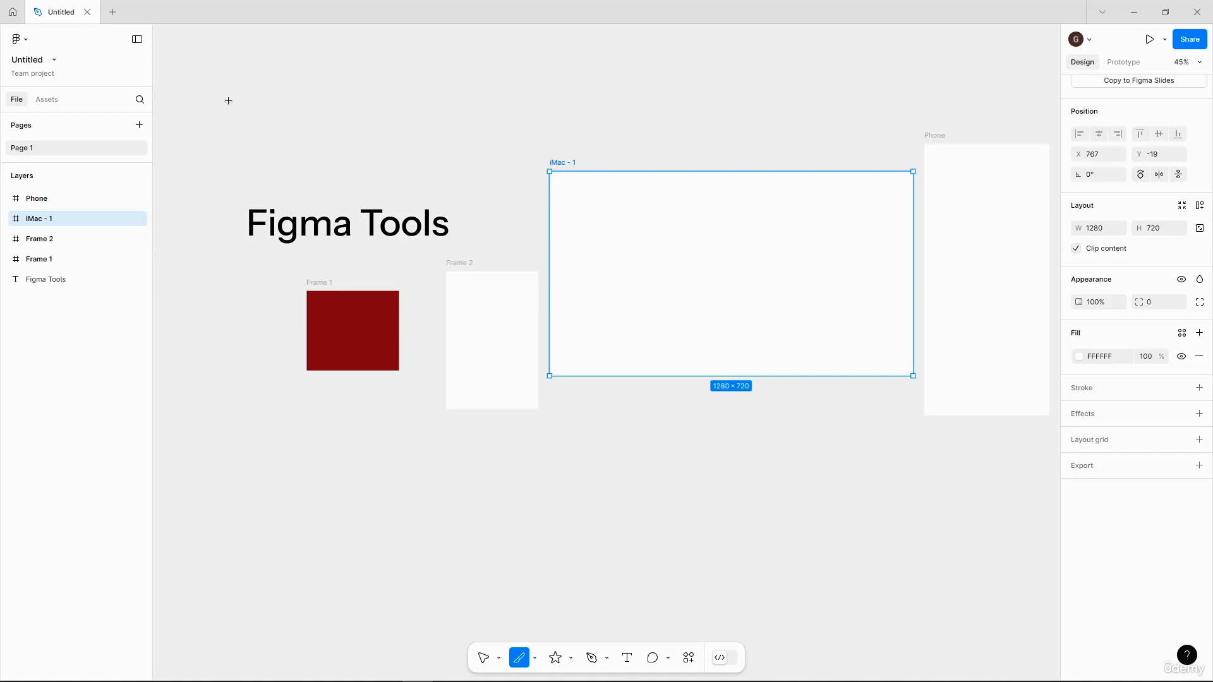
pyautogui.moveTo(225, 83); pyautogui.dragTo(925, 486)
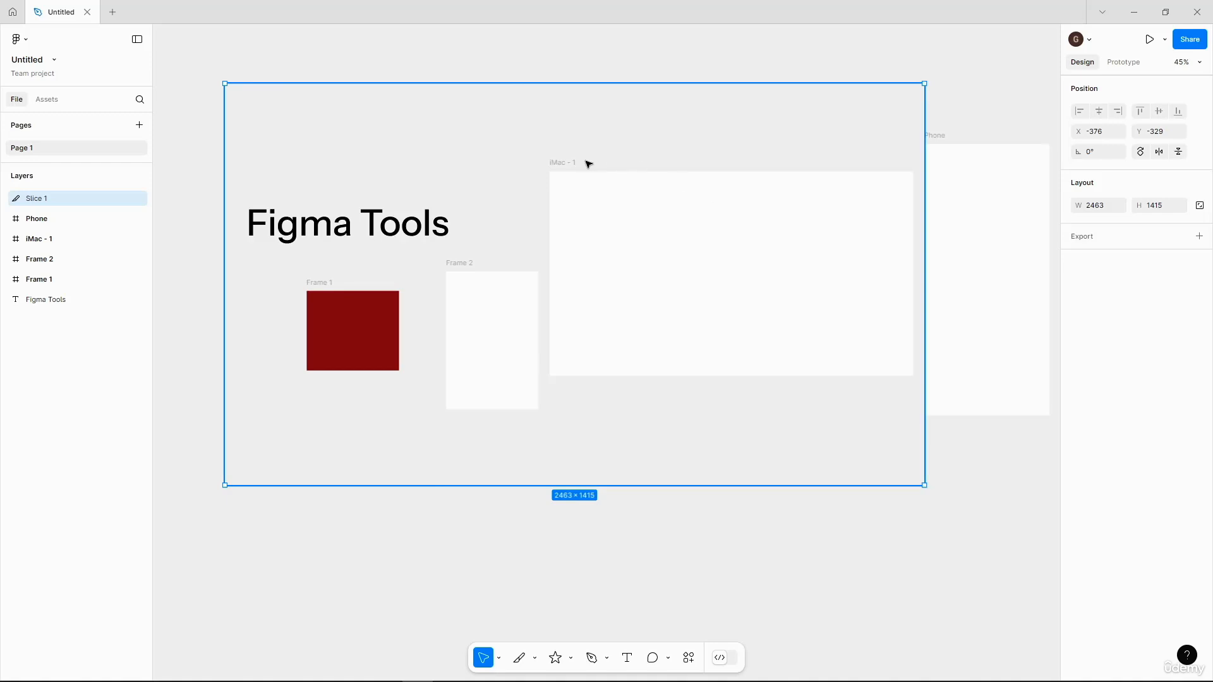
pyautogui.click(733, 534)
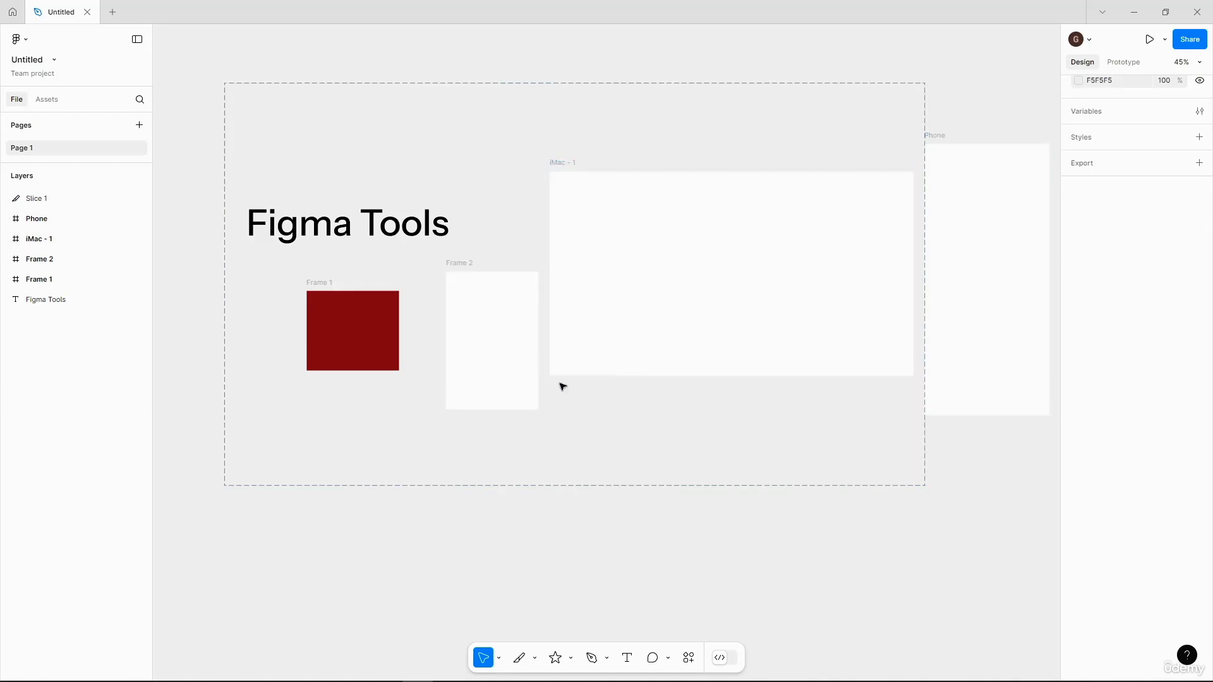
# Export the large slice at 1x in JPEG format as "Slice 1", replacing the existing file
pyautogui.click(39, 200)
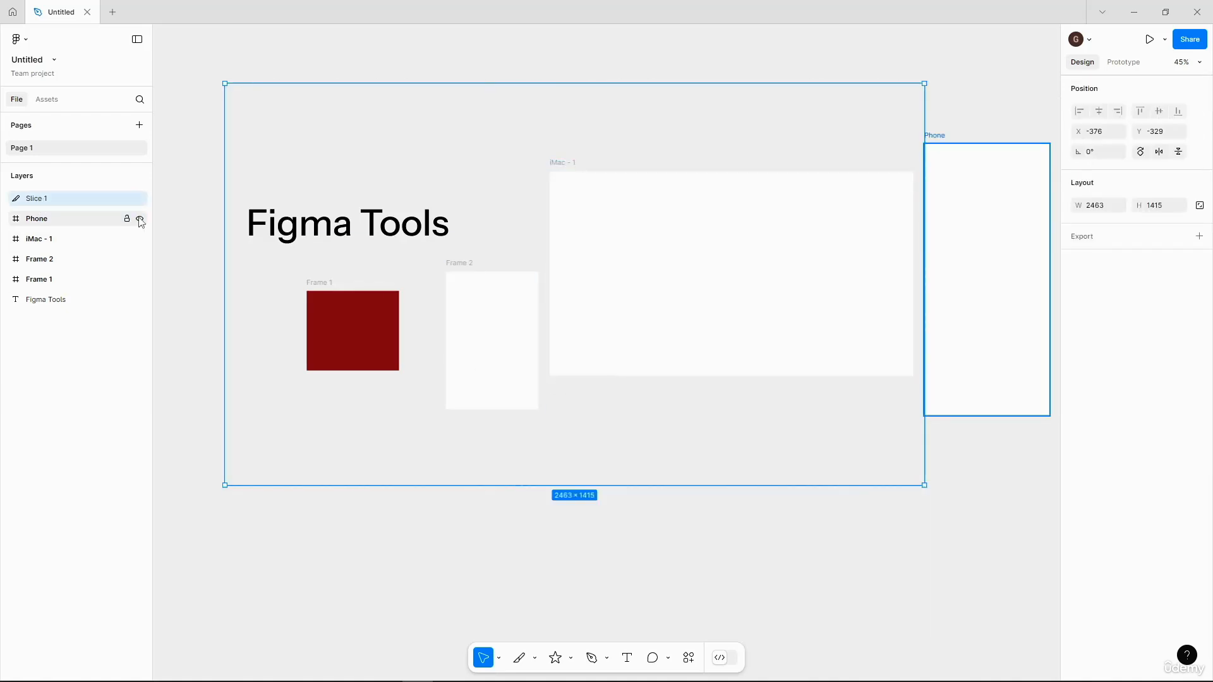
pyautogui.click(1108, 242)
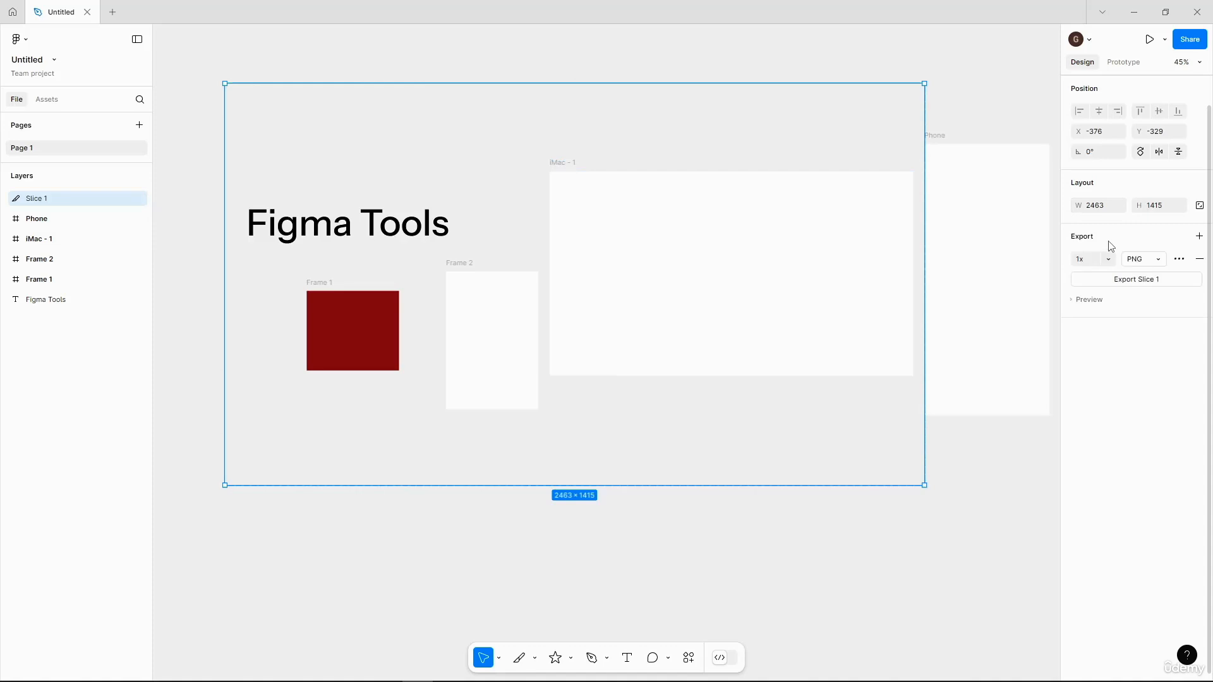
pyautogui.click(1160, 261)
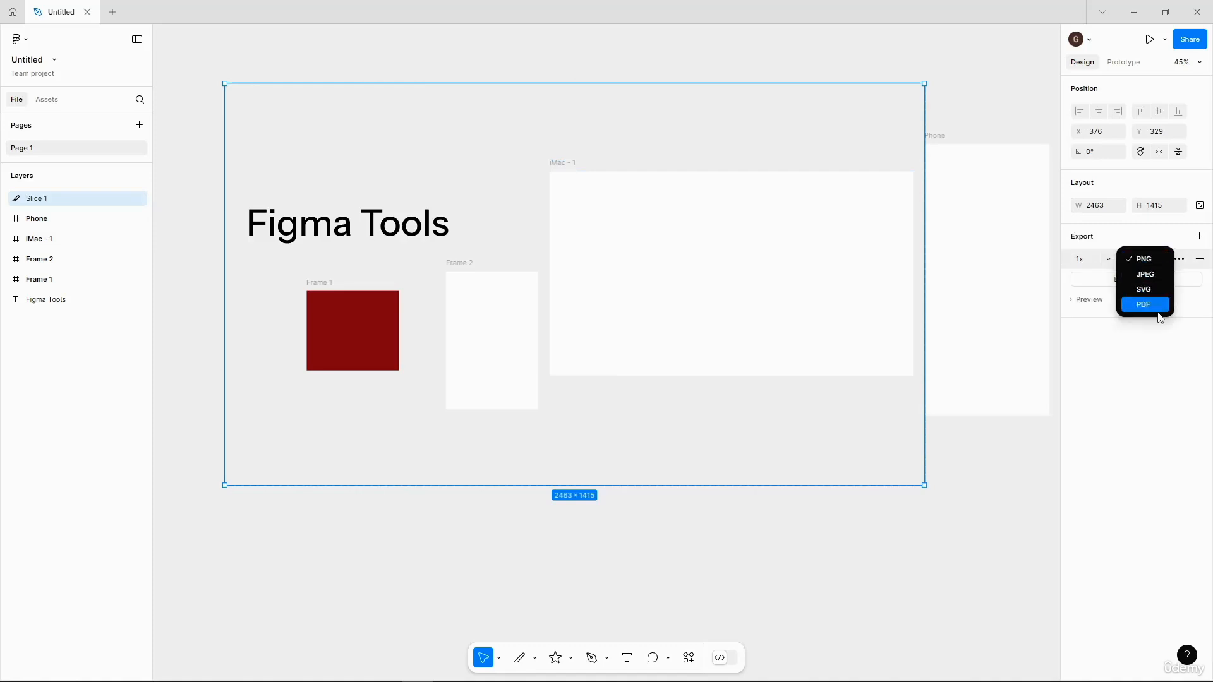
pyautogui.click(1145, 274)
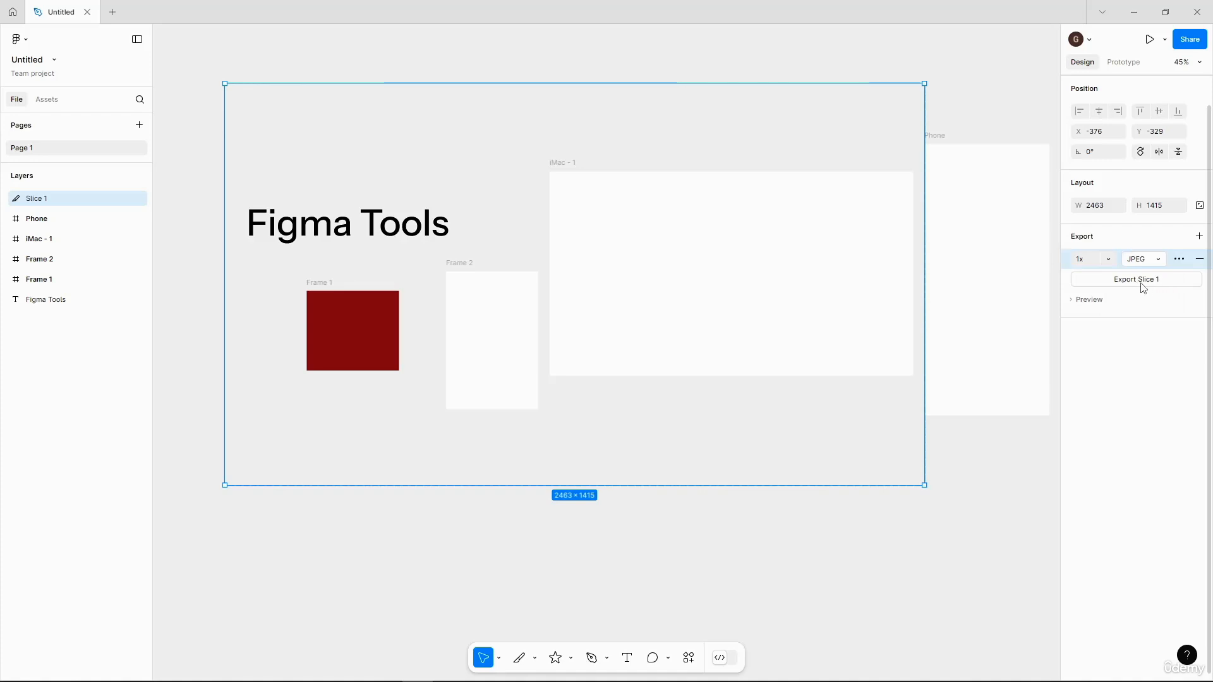
pyautogui.click(1182, 283)
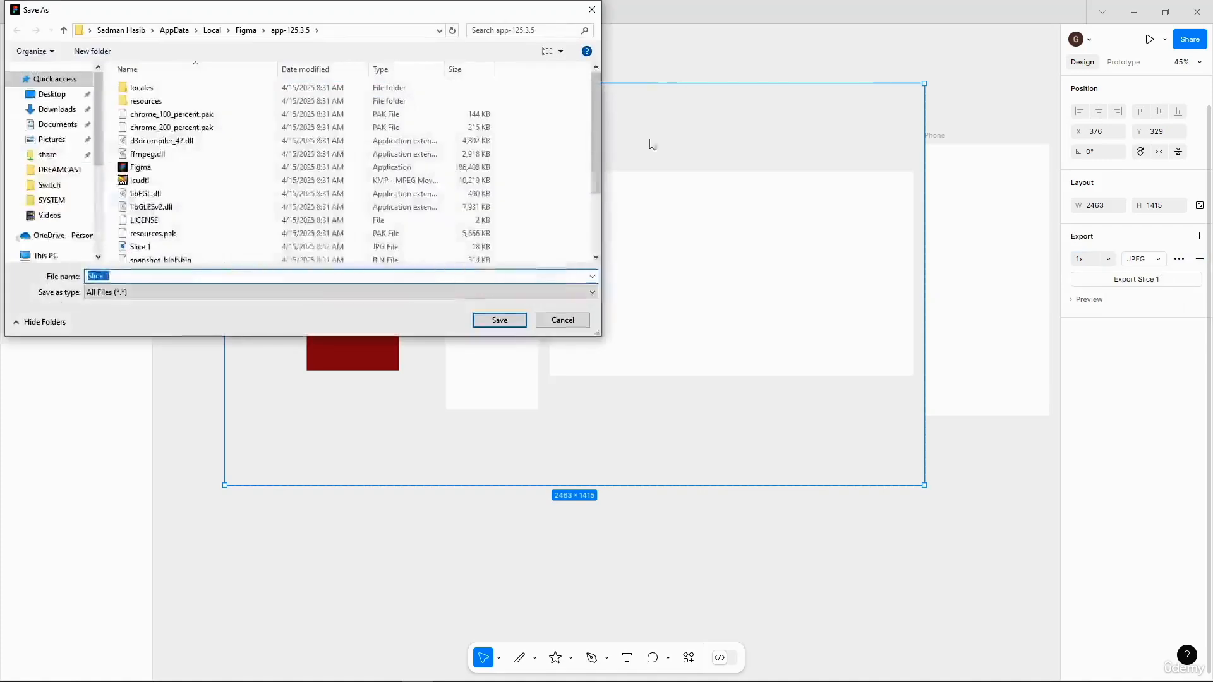
pyautogui.click(499, 320)
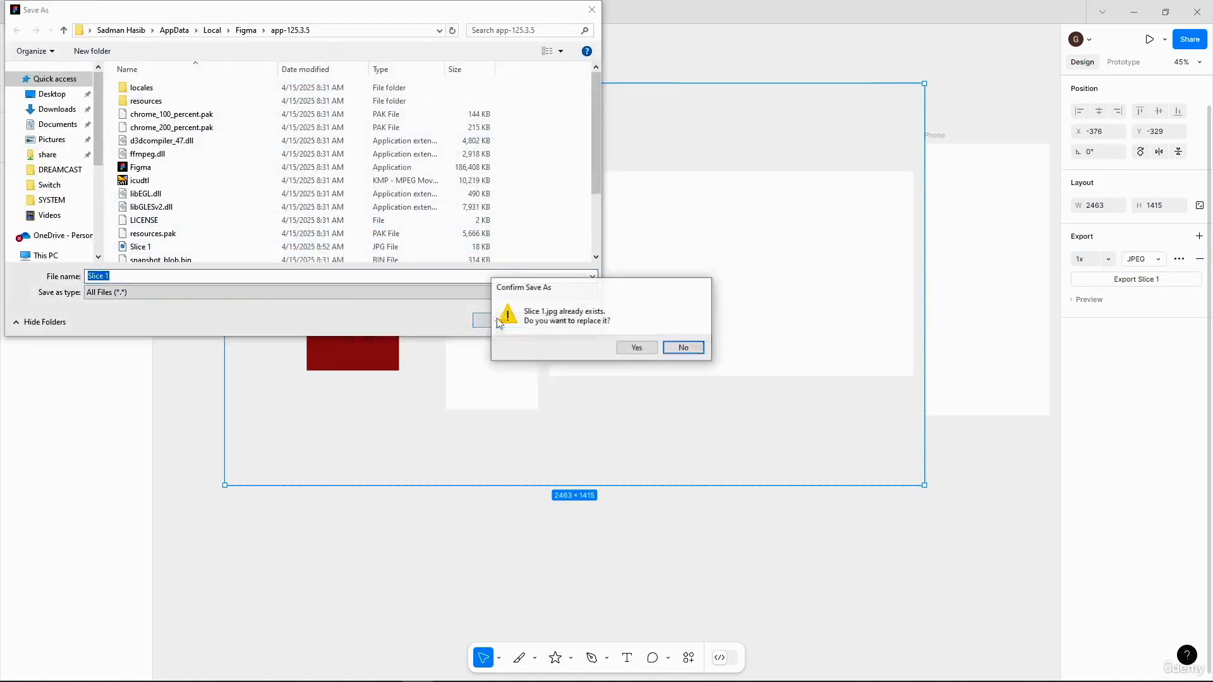
pyautogui.click(643, 348)
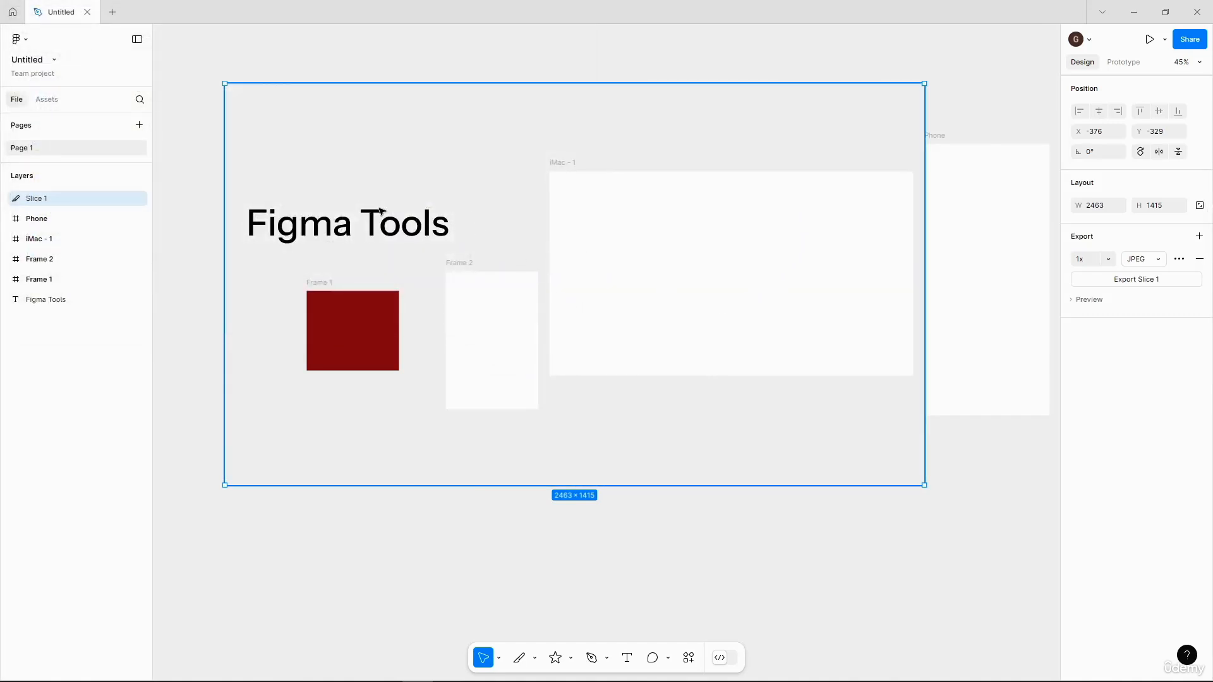
# Draw a second slice of about 412 × 213 around the word "Tools" in the title
pyautogui.click(398, 515)
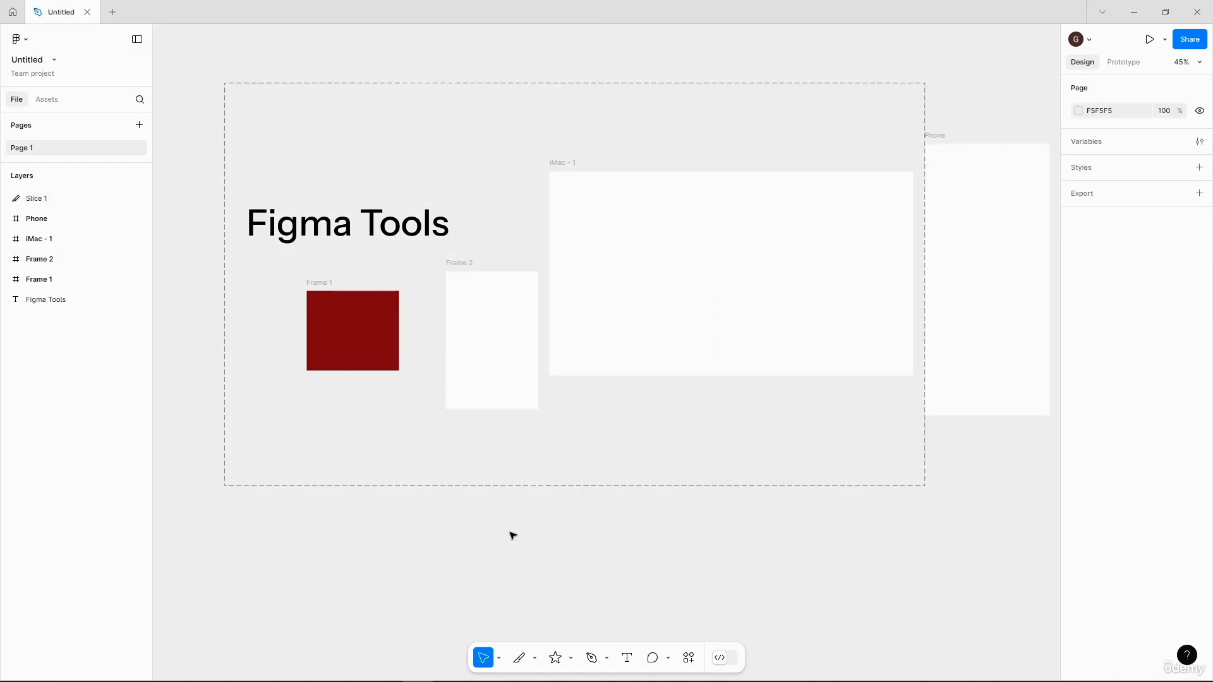
pyautogui.click(520, 659)
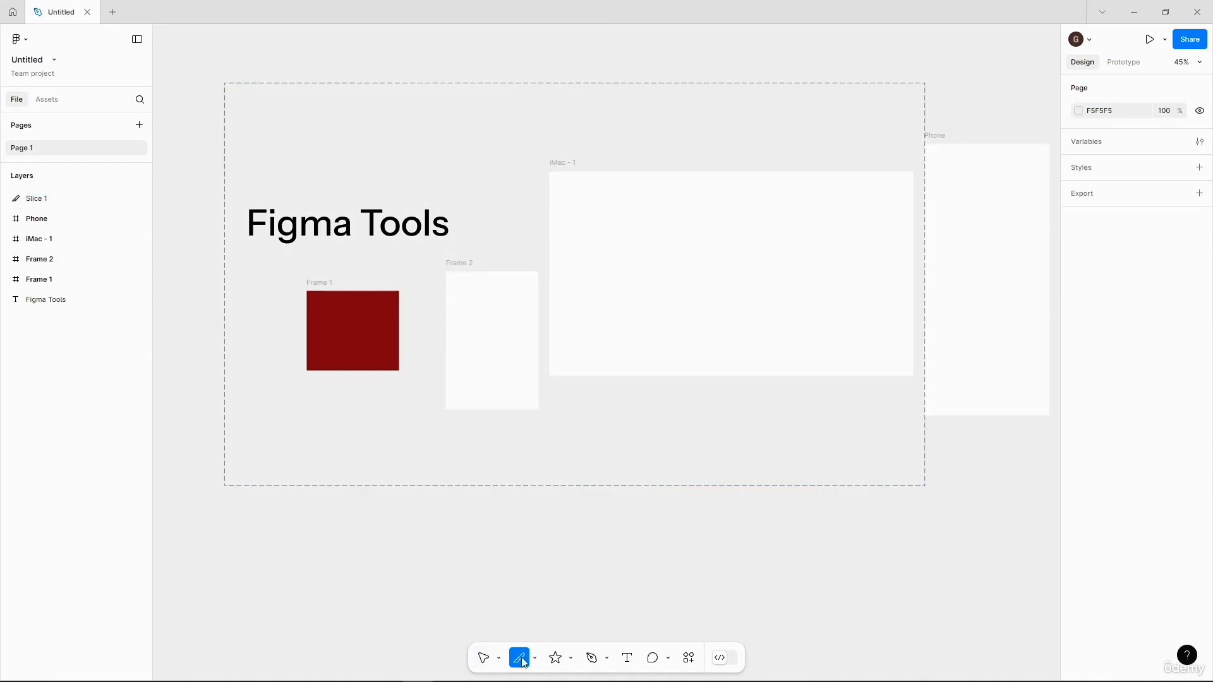
pyautogui.moveTo(353, 190); pyautogui.dragTo(470, 250)
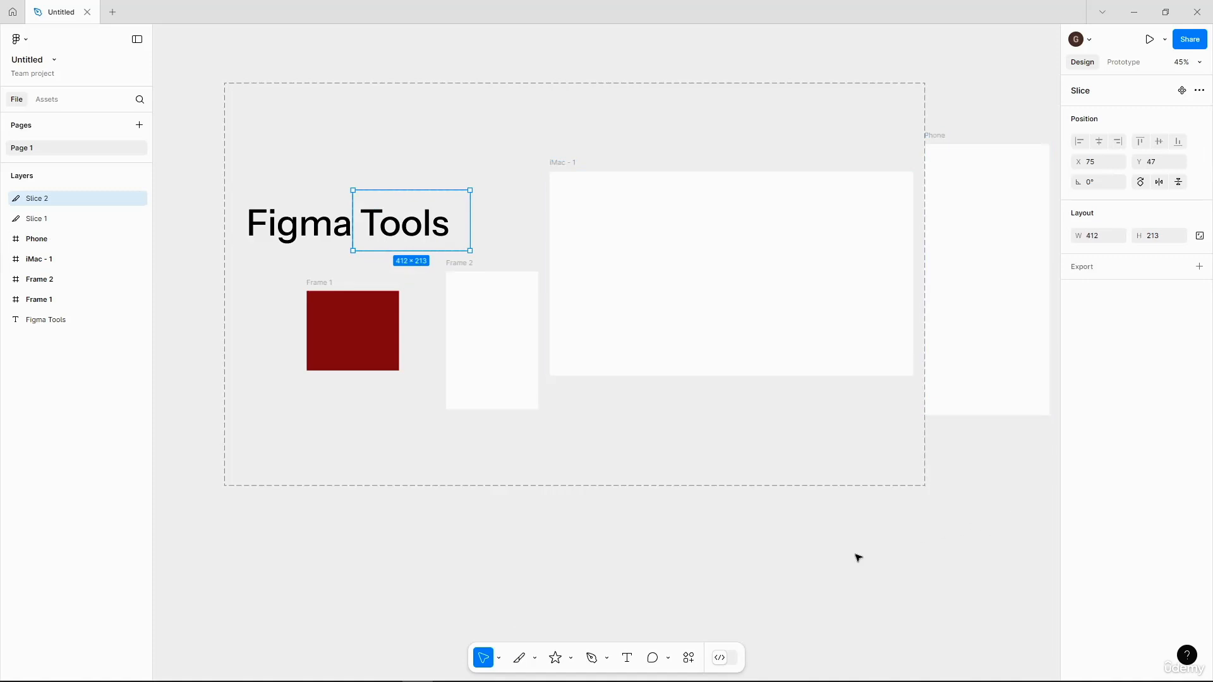
# Draw a rectangle of about 816 × 407 in the empty area below the large slice and stretch it to about 1132 × 583
pyautogui.click(572, 659)
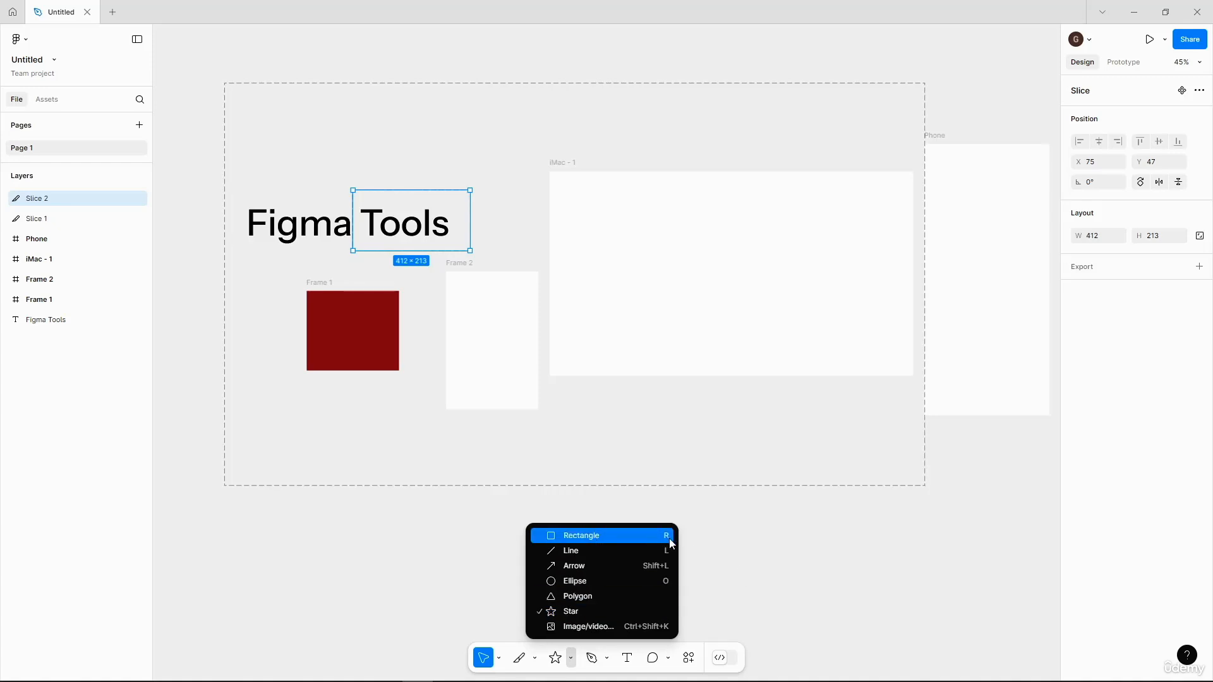
pyautogui.click(749, 542)
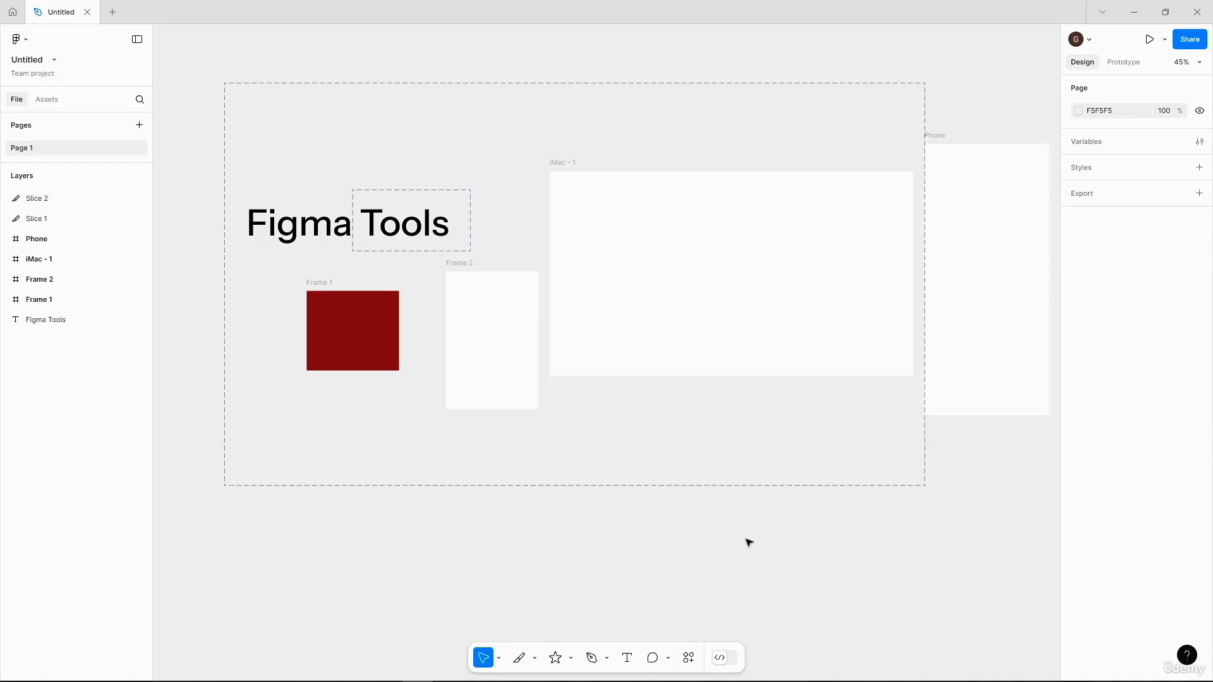
pyautogui.press('r')
pyautogui.scroll(-5, 694, 545)
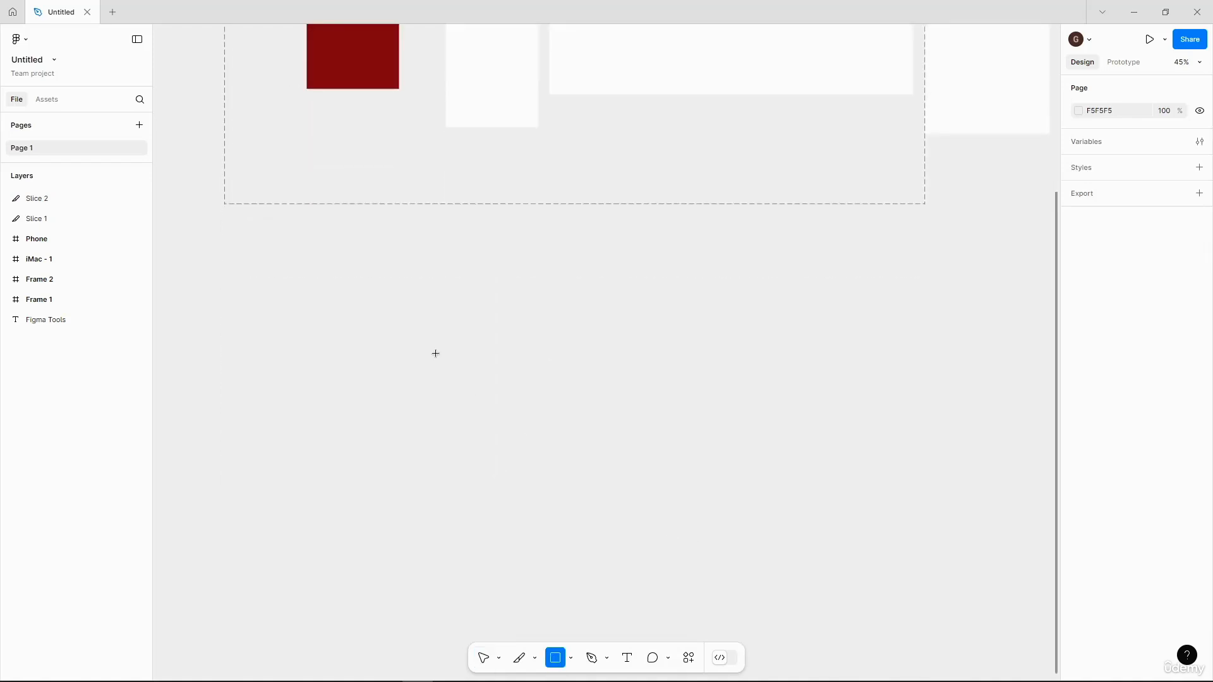
pyautogui.moveTo(411, 320); pyautogui.dragTo(642, 435)
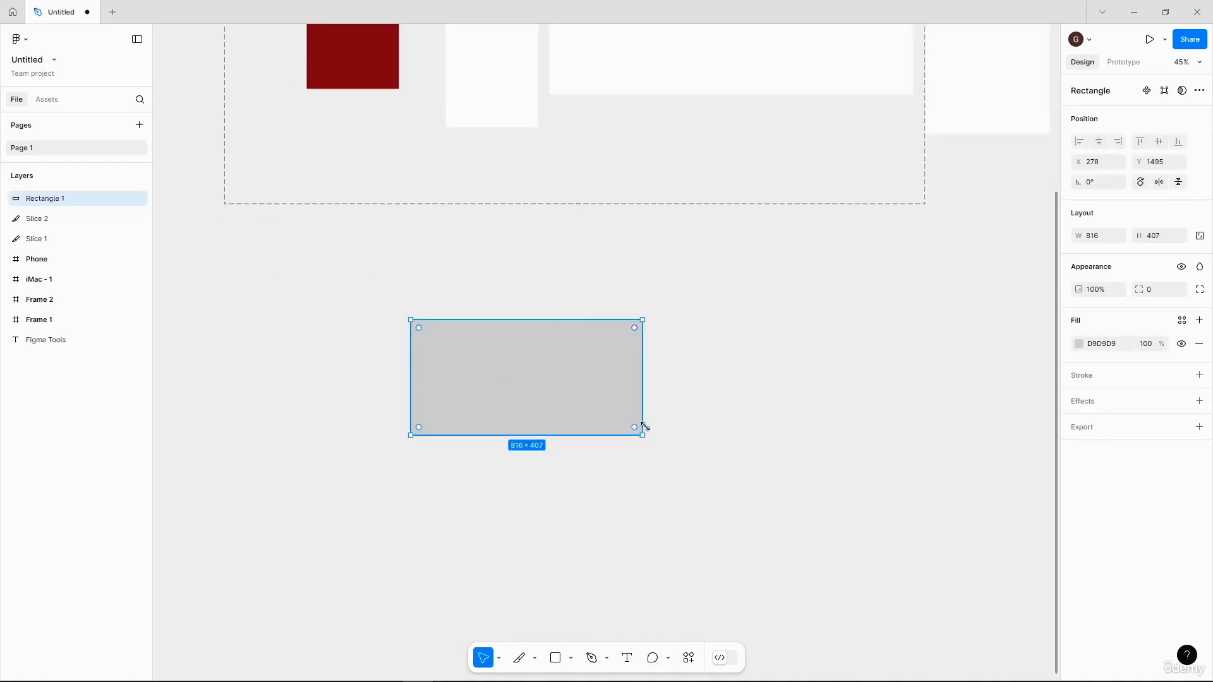
pyautogui.moveTo(642, 387); pyautogui.dragTo(730, 398)
pyautogui.moveTo(627, 436); pyautogui.dragTo(627, 491)
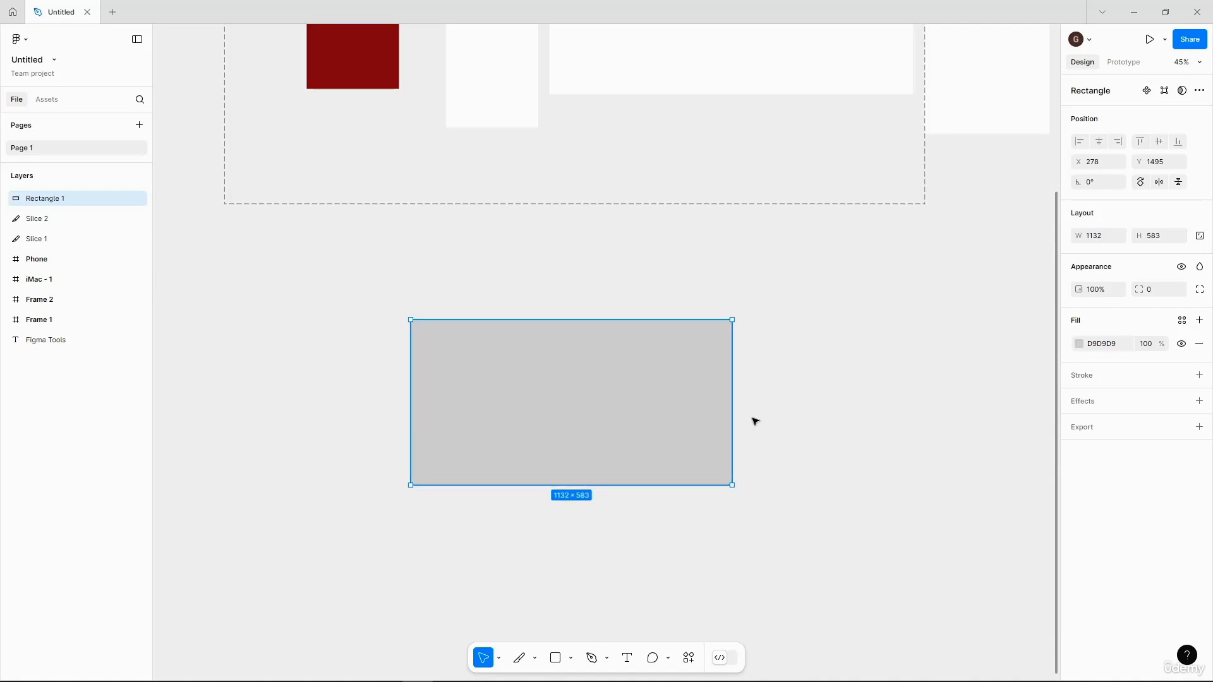
# Change the rectangle's fill to the dark maroon colour 7E4848
pyautogui.click(1079, 344)
pyautogui.moveTo(1029, 429); pyautogui.dragTo(973, 465)
pyautogui.click(788, 510)
# Resize the maroon rectangle to about 1424 × 618 by adjusting its right and bottom edges
pyautogui.click(714, 484)
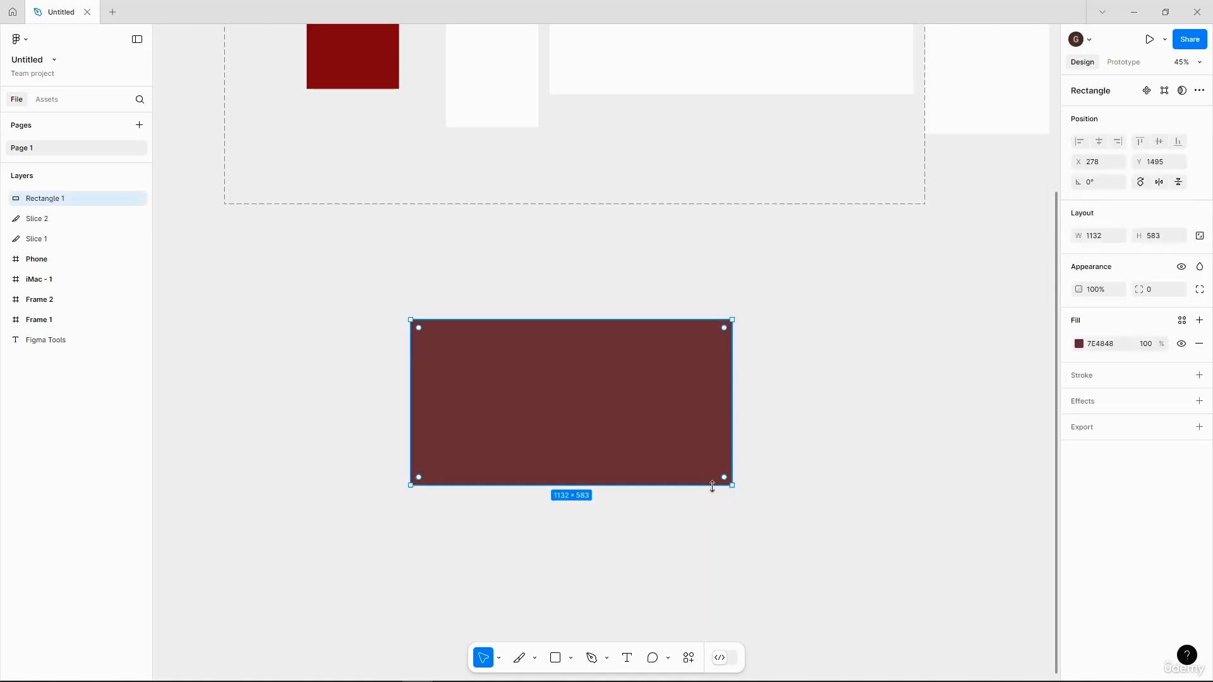
pyautogui.moveTo(714, 486)
pyautogui.mouseDown()
pyautogui.moveTo(723, 550)
pyautogui.moveTo(726, 504)
pyautogui.mouseUp()
pyautogui.moveTo(730, 457); pyautogui.dragTo(814, 467)
pyautogui.moveTo(766, 507)
pyautogui.mouseDown()
pyautogui.moveTo(771, 555)
pyautogui.moveTo(771, 496)
pyautogui.mouseUp()
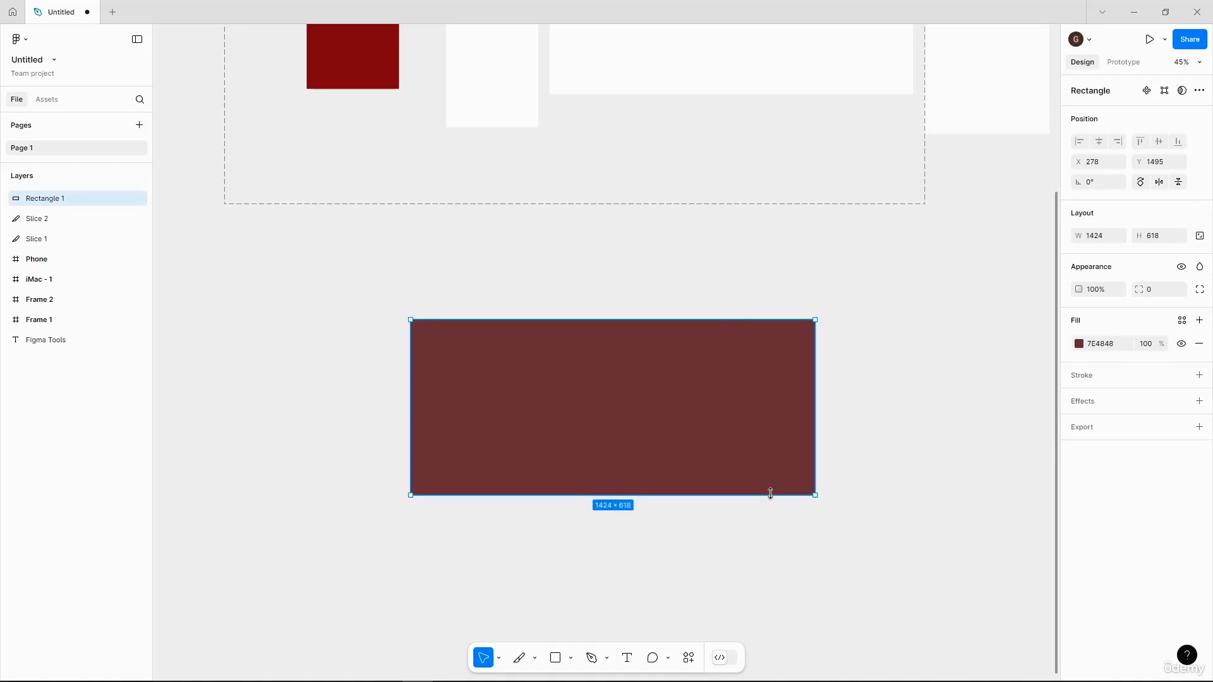
# Draw a square below the maroon rectangle and move it so it is centred horizontally beneath it
pyautogui.scroll(-1, 899, 534)
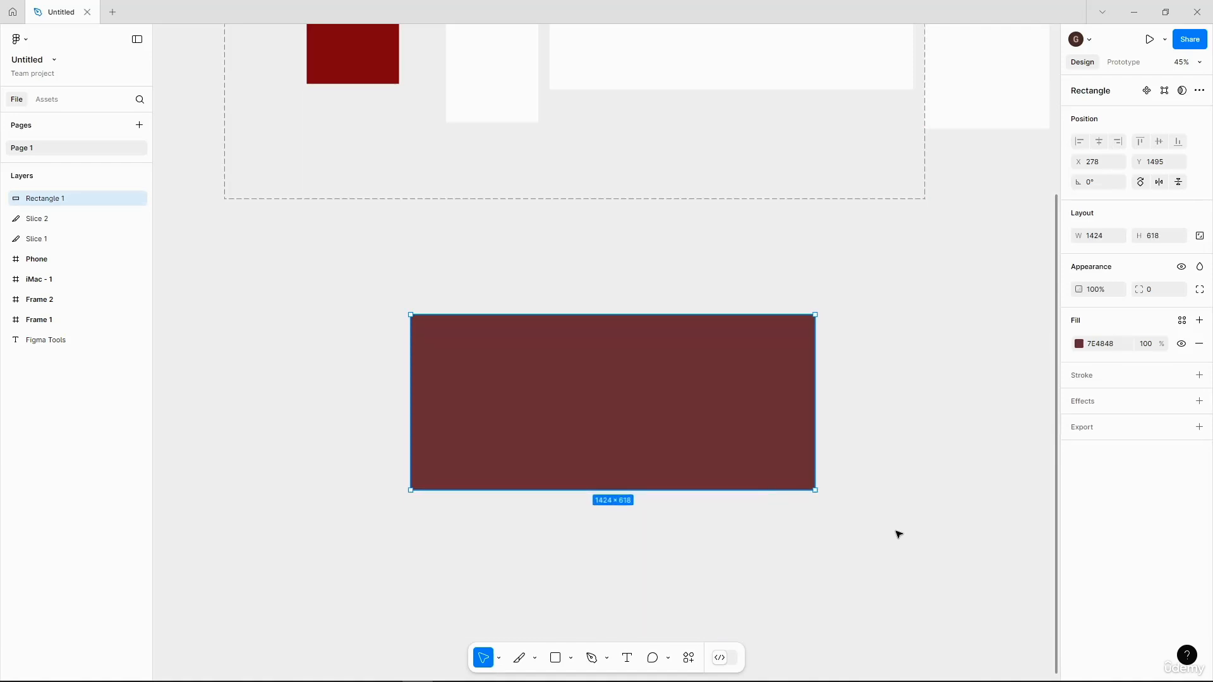
pyautogui.scroll(-3, 898, 534)
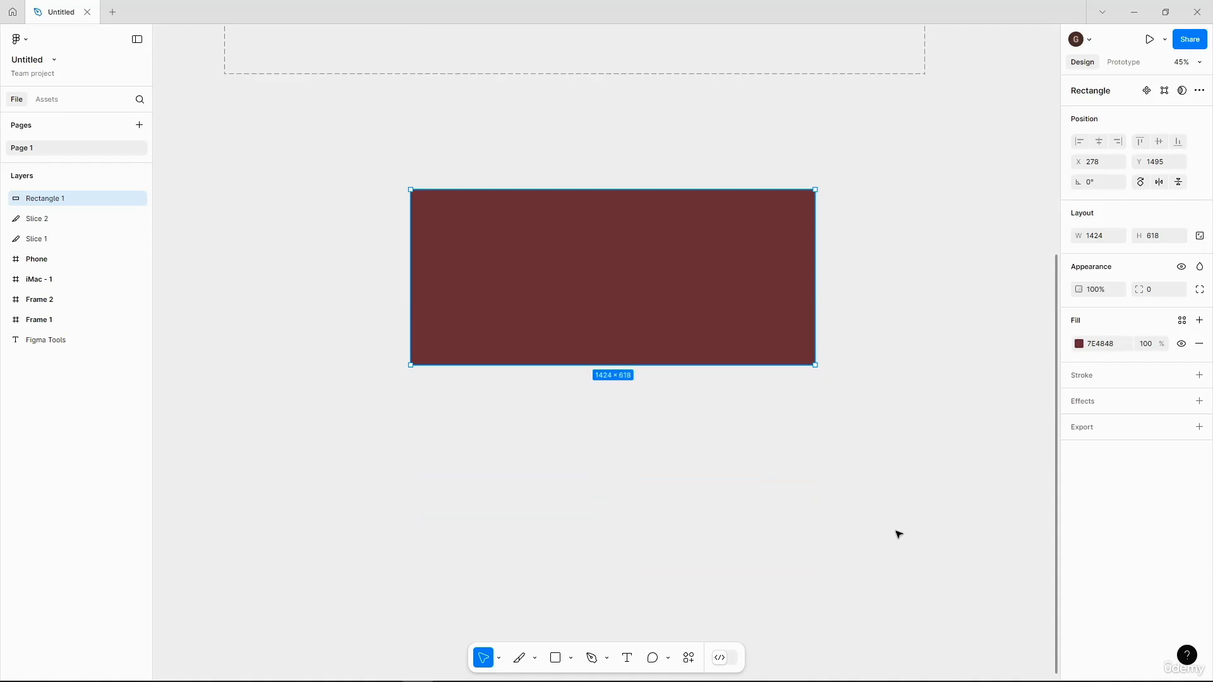
pyautogui.click(570, 658)
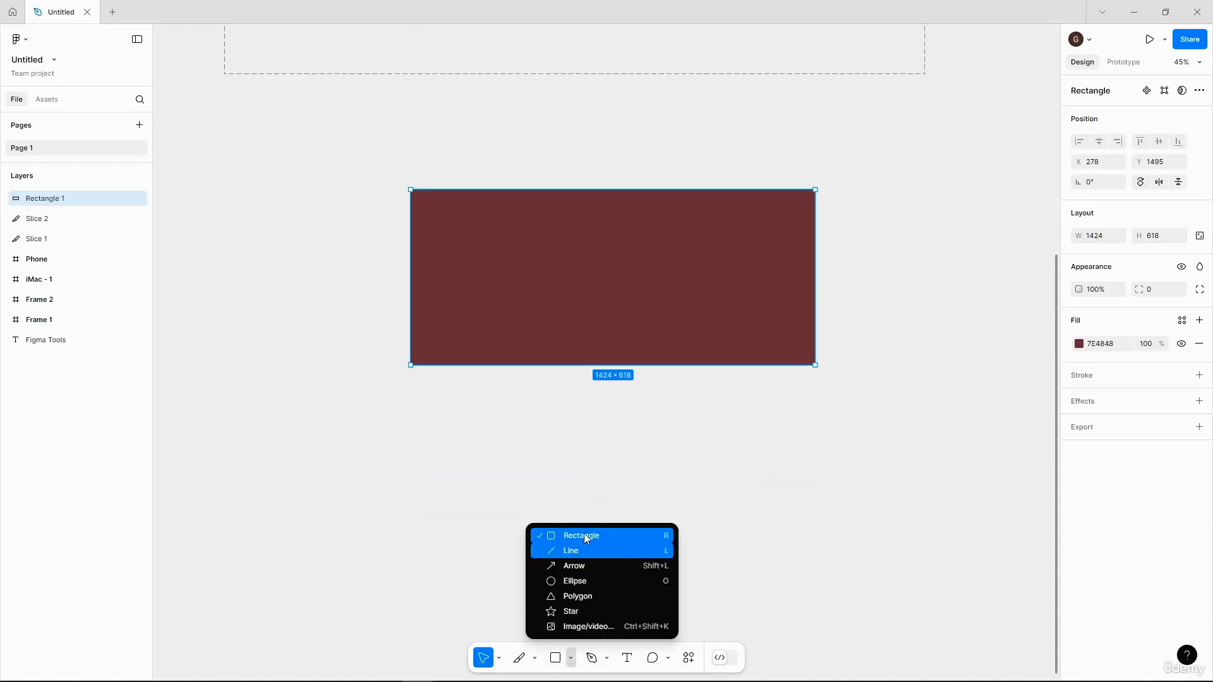
pyautogui.click(586, 536)
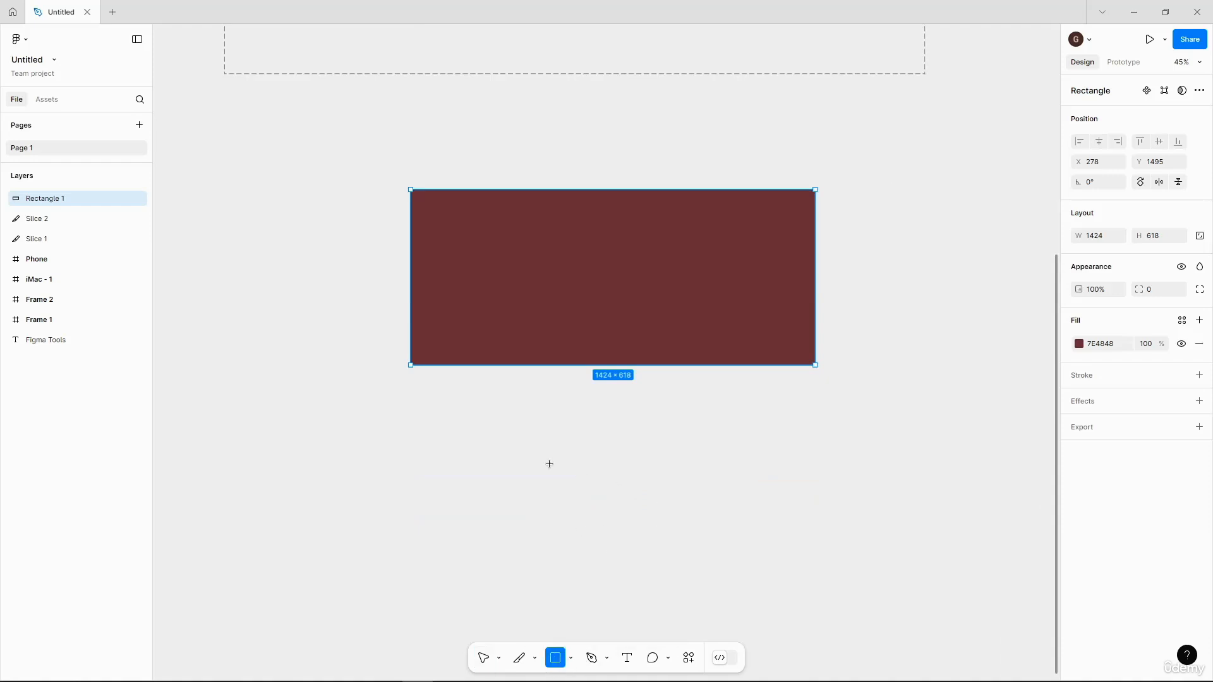
pyautogui.moveTo(418, 396); pyautogui.dragTo(575, 553)
pyautogui.moveTo(543, 490); pyautogui.dragTo(629, 479)
pyautogui.click(753, 518)
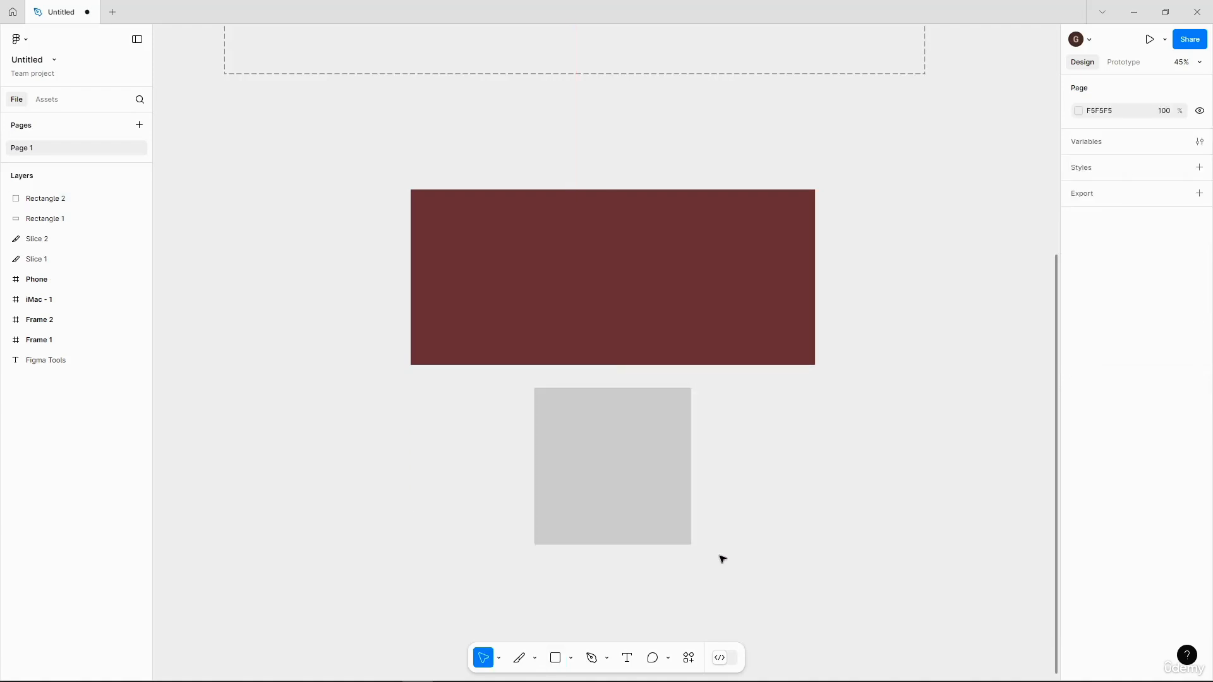
# Draw a slightly tilted line about 716 long beside the grey square, and adjust its end to about 647 long at 0.98°
pyautogui.click(573, 660)
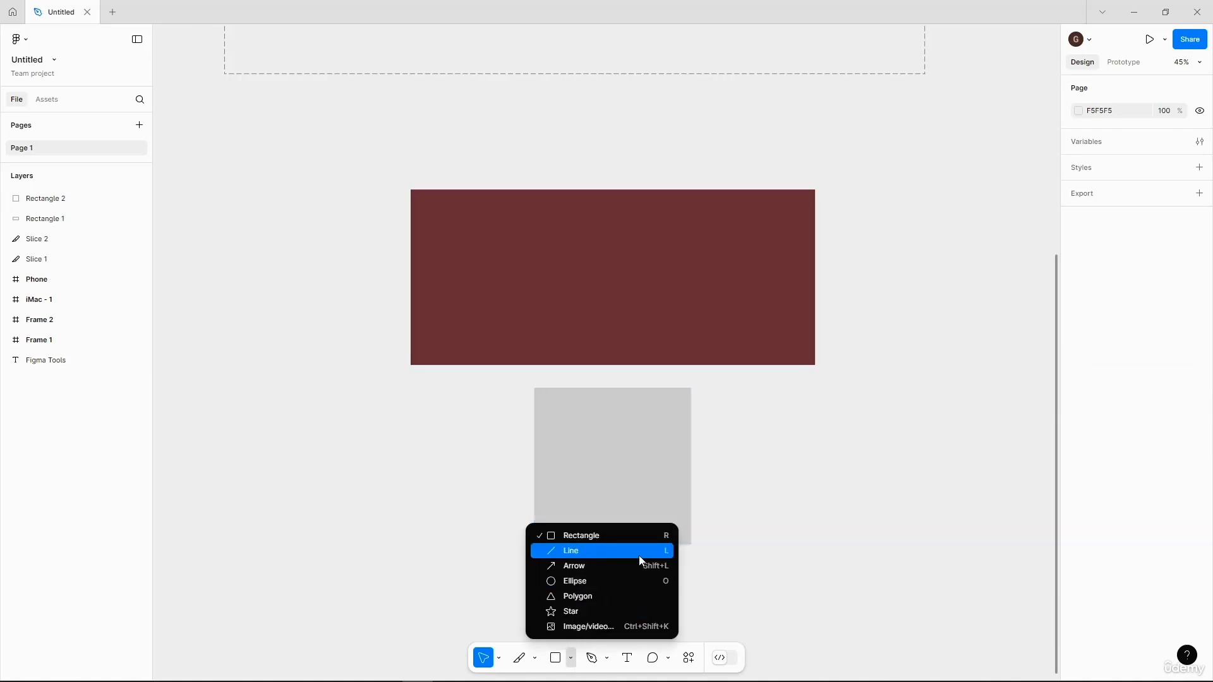
pyautogui.click(755, 547)
pyautogui.press('l')
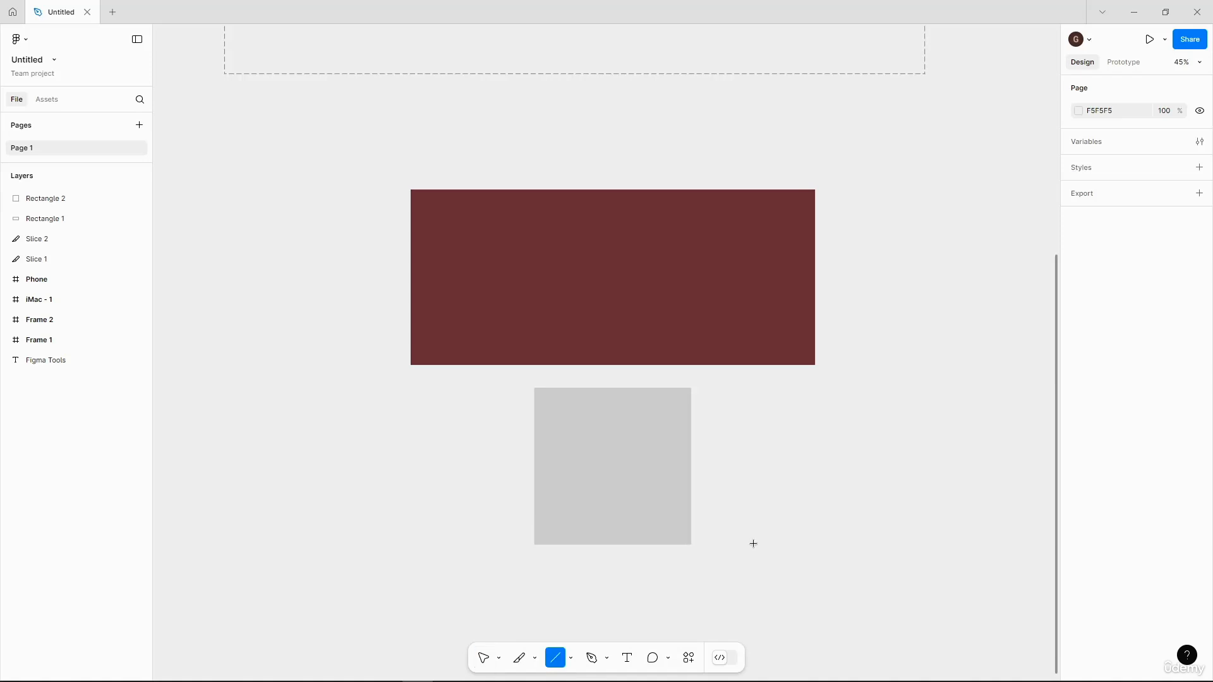
pyautogui.moveTo(253, 446); pyautogui.dragTo(455, 451)
pyautogui.click(480, 499)
pyautogui.click(406, 445)
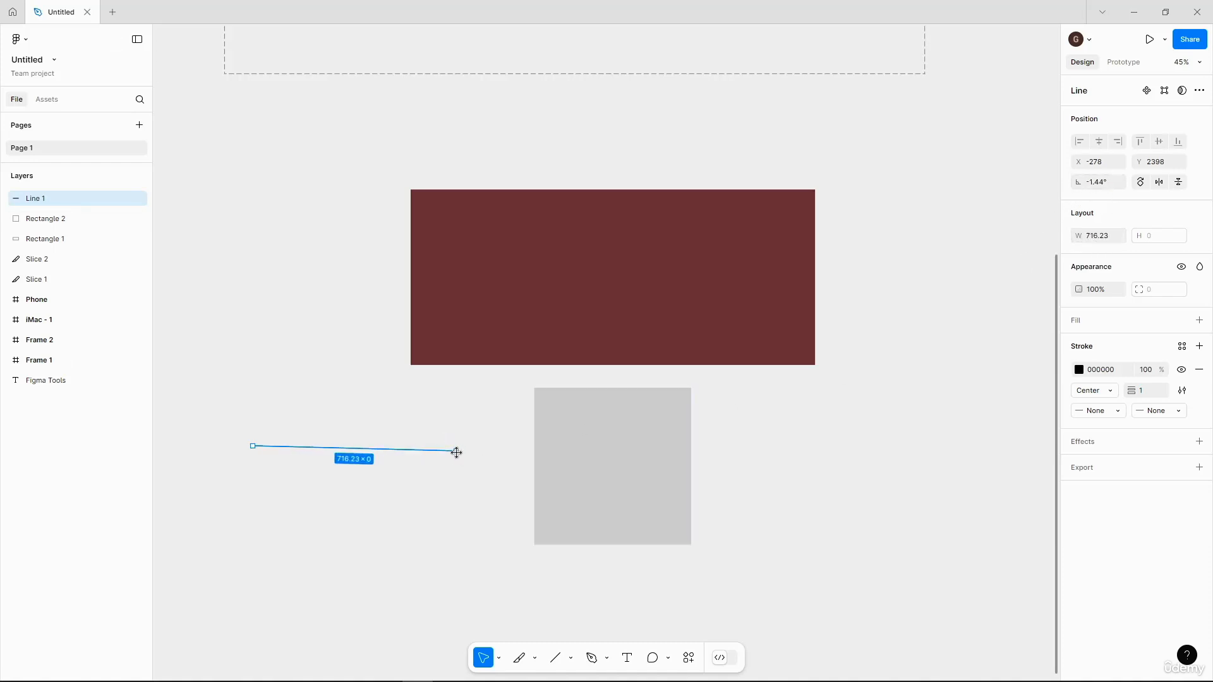
pyautogui.moveTo(325, 435); pyautogui.dragTo(438, 444)
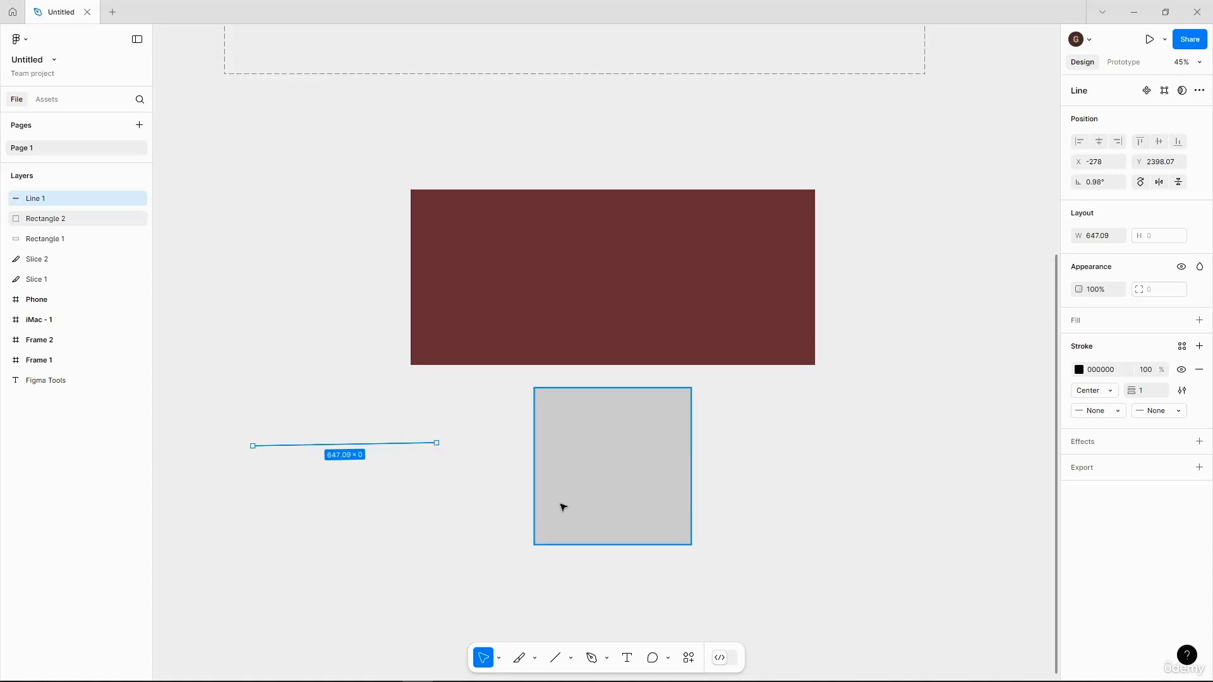
# Draw a perfectly horizontal line about 841 long below the tilted one, and swing its free end to -180° at about 1530 long
pyautogui.press('l')
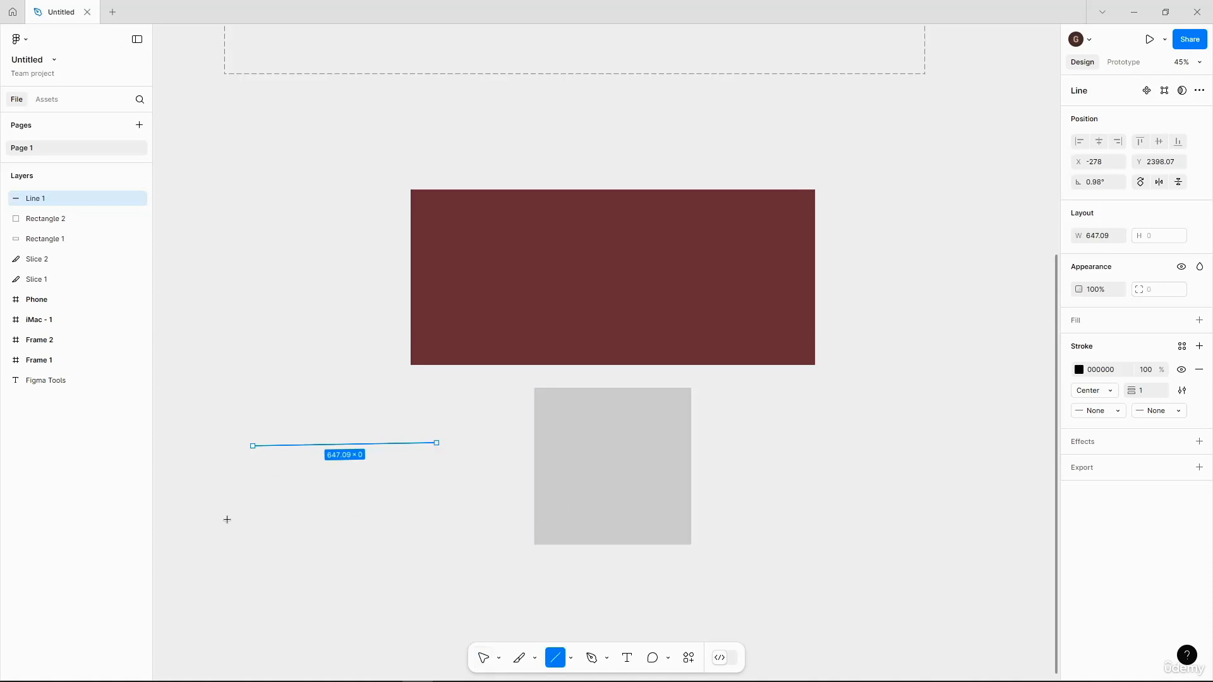
pyautogui.moveTo(253, 506)
pyautogui.mouseDown()
pyautogui.moveTo(509, 506)
pyautogui.moveTo(428, 328)
pyautogui.moveTo(501, 477)
pyautogui.moveTo(506, 515)
pyautogui.moveTo(473, 342)
pyautogui.moveTo(493, 461)
pyautogui.mouseUp()
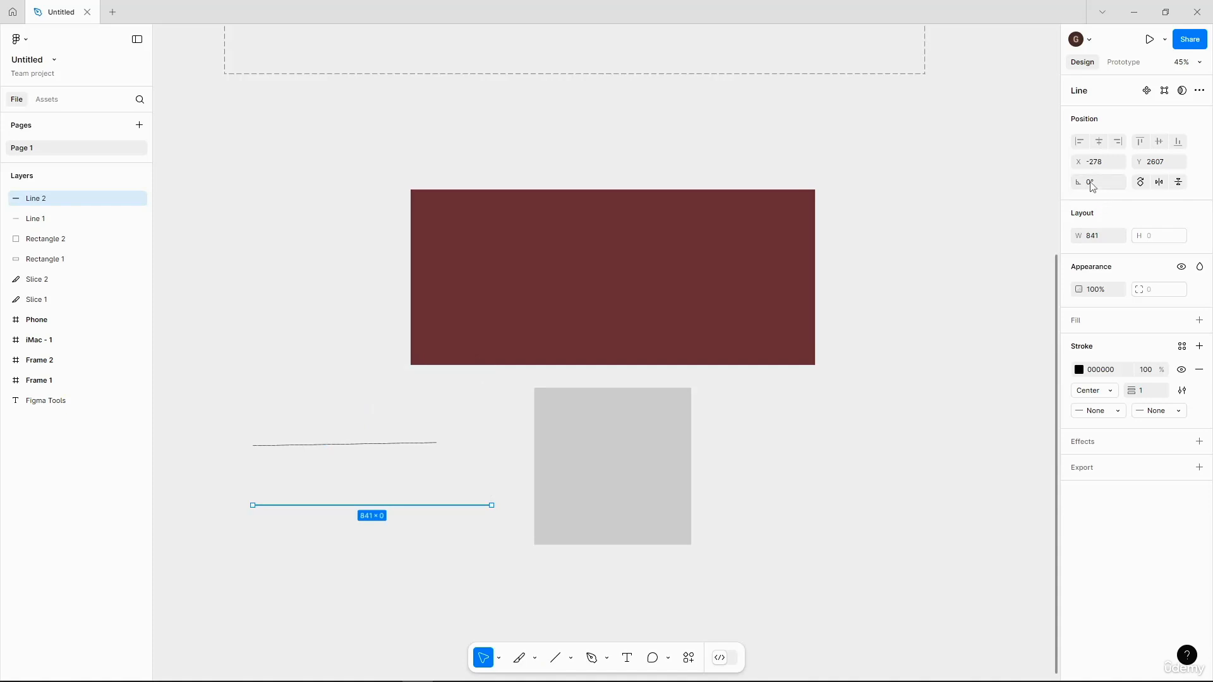
pyautogui.moveTo(492, 504); pyautogui.dragTo(494, 503)
pyautogui.moveTo(494, 503); pyautogui.dragTo(490, 500)
pyautogui.moveTo(491, 430); pyautogui.dragTo(235, 473)
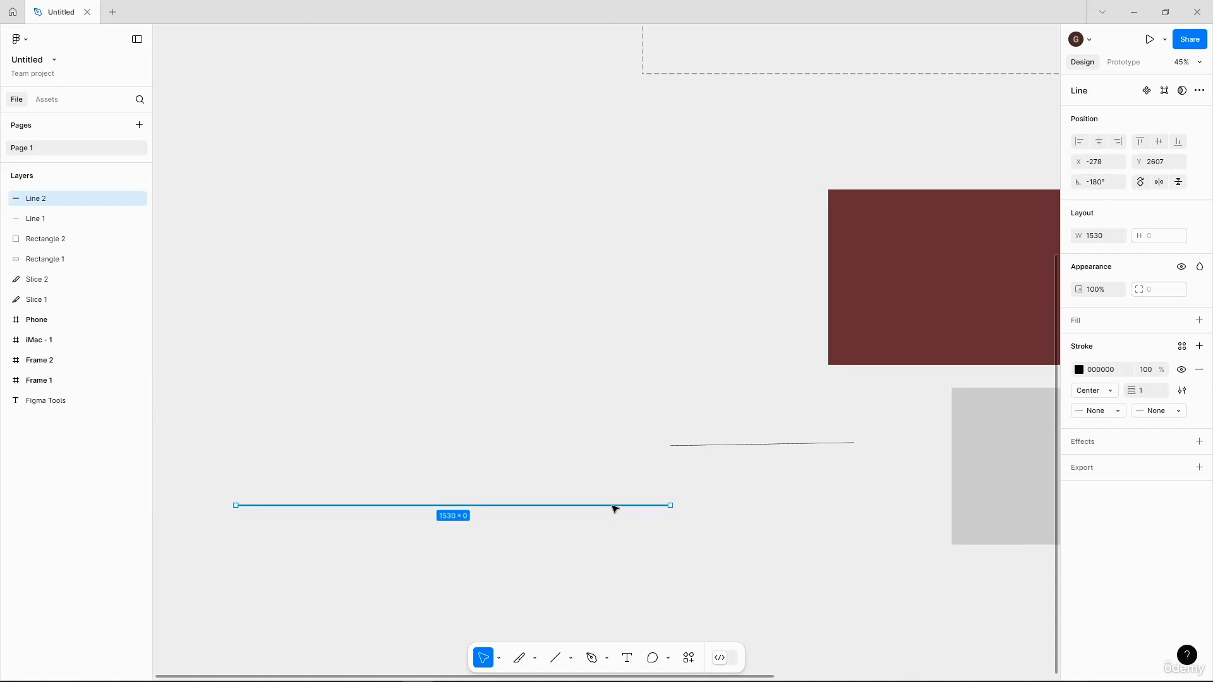
# Draw a horizontal arrow about 1063 long, pointing right, above the long horizontal line
pyautogui.click(571, 658)
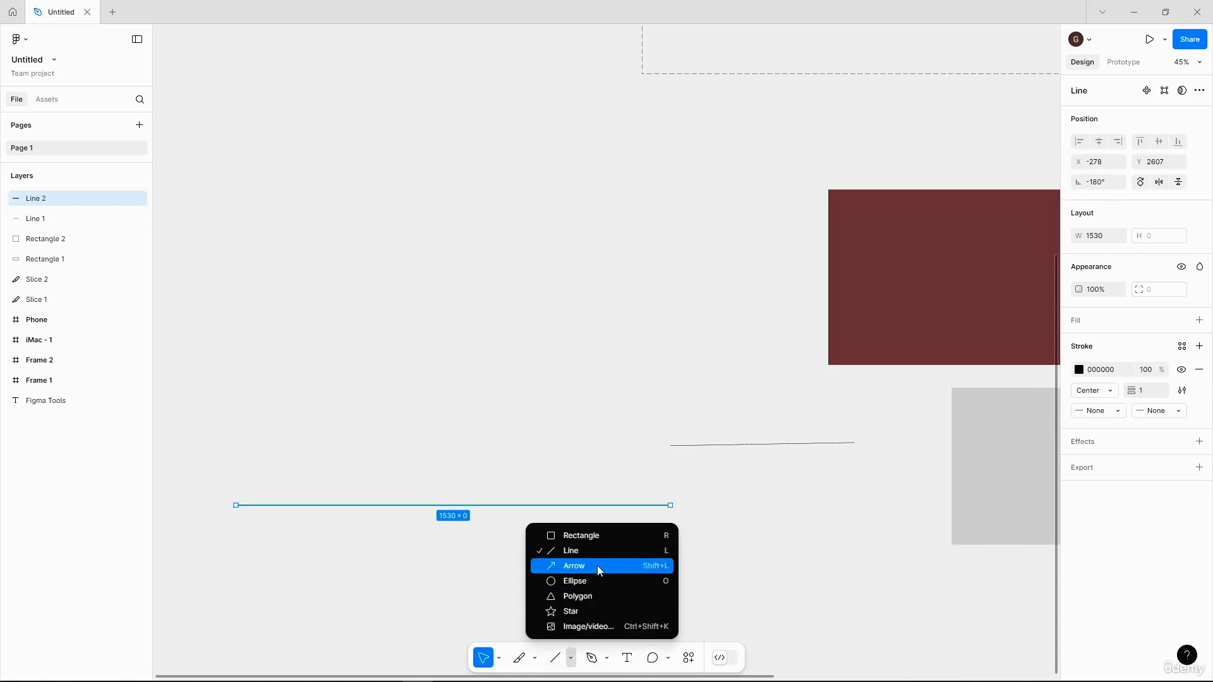
pyautogui.click(660, 565)
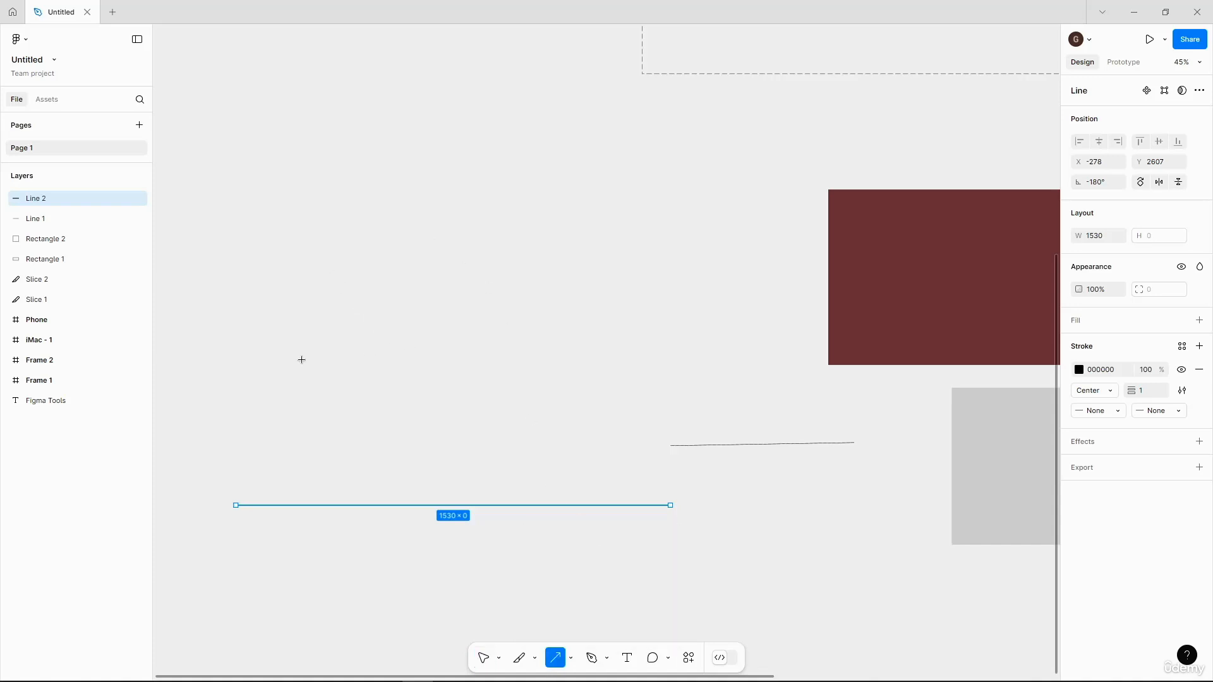
pyautogui.moveTo(297, 358); pyautogui.dragTo(599, 358)
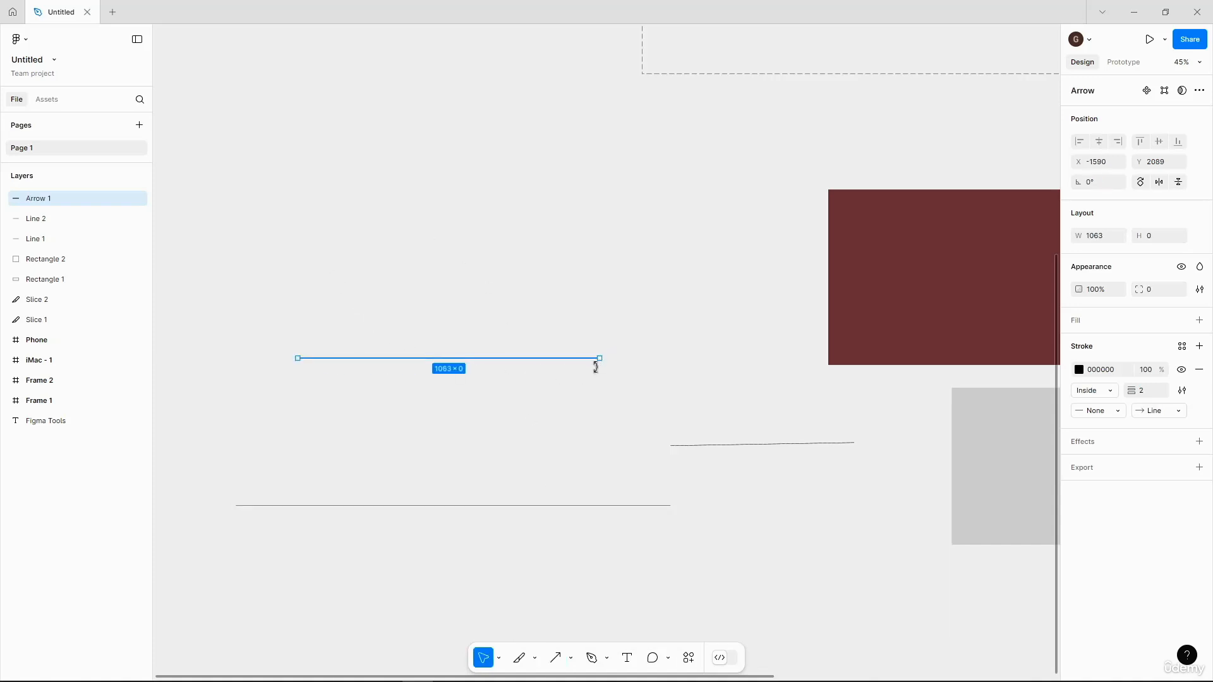
pyautogui.click(611, 369)
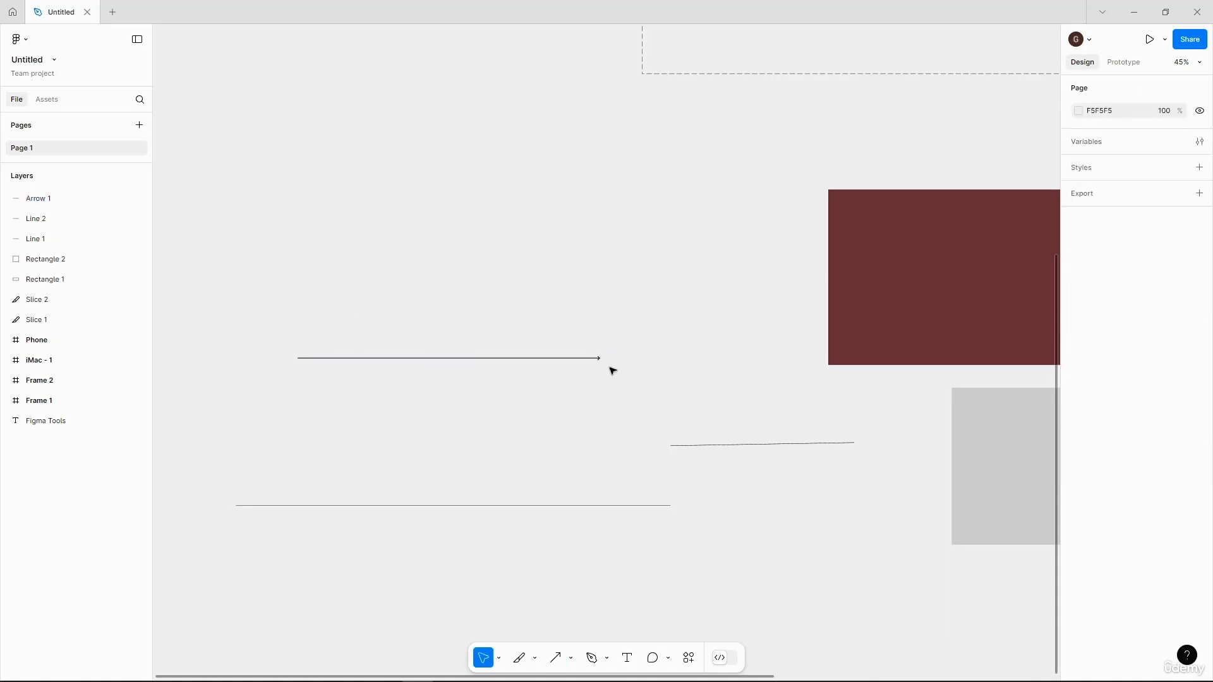
# Draw a steep arrow pointing up and slightly right, starting just above the head of the horizontal arrow
pyautogui.click(556, 658)
pyautogui.moveTo(565, 333); pyautogui.dragTo(618, 154)
pyautogui.click(640, 232)
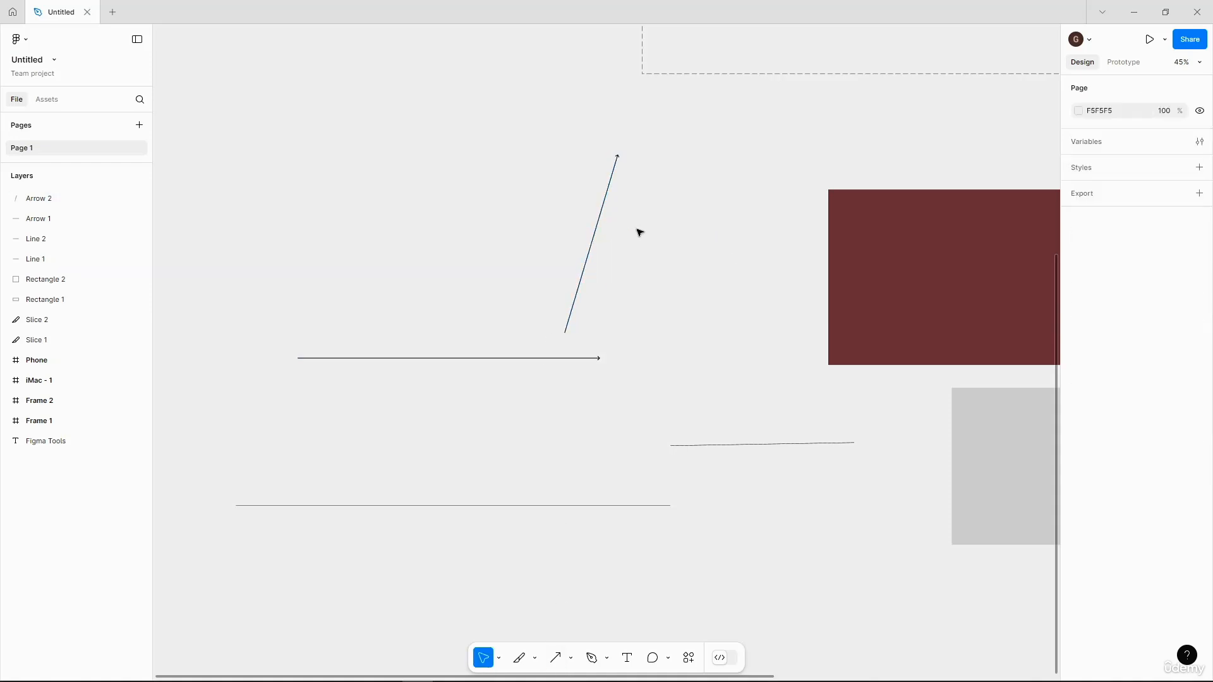
# Draw an upright ellipse about 355 × 494 above the horizontal arrow, left of the steep arrow
pyautogui.click(570, 657)
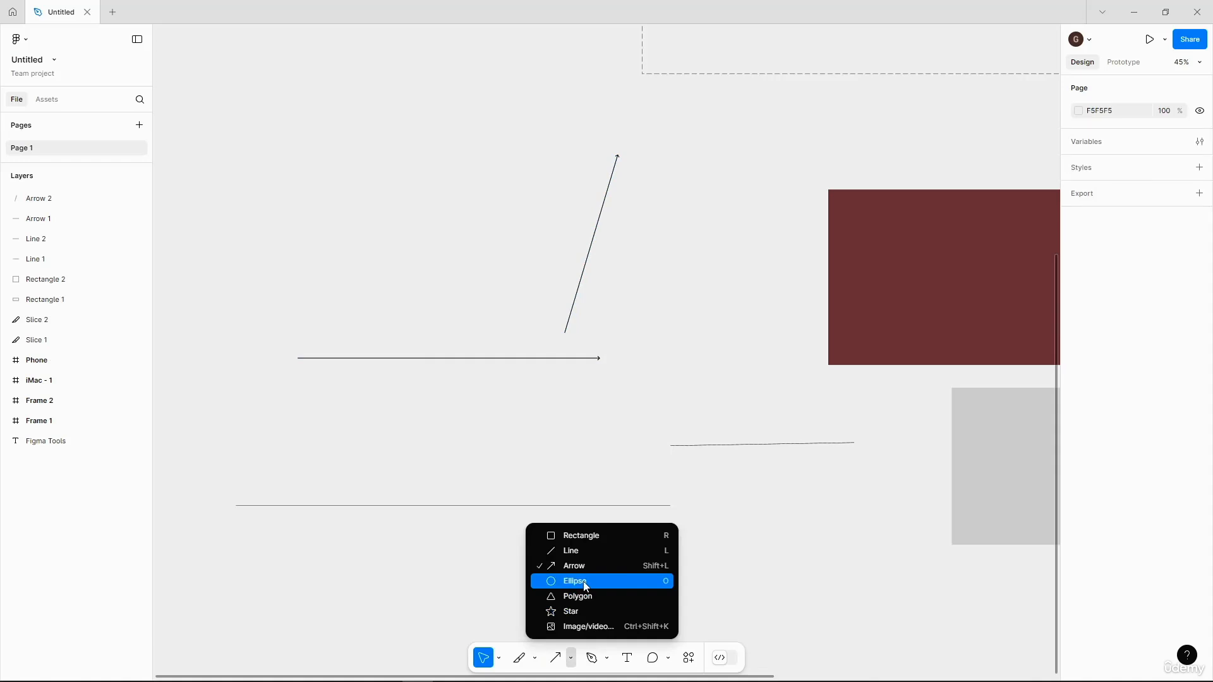
pyautogui.click(585, 581)
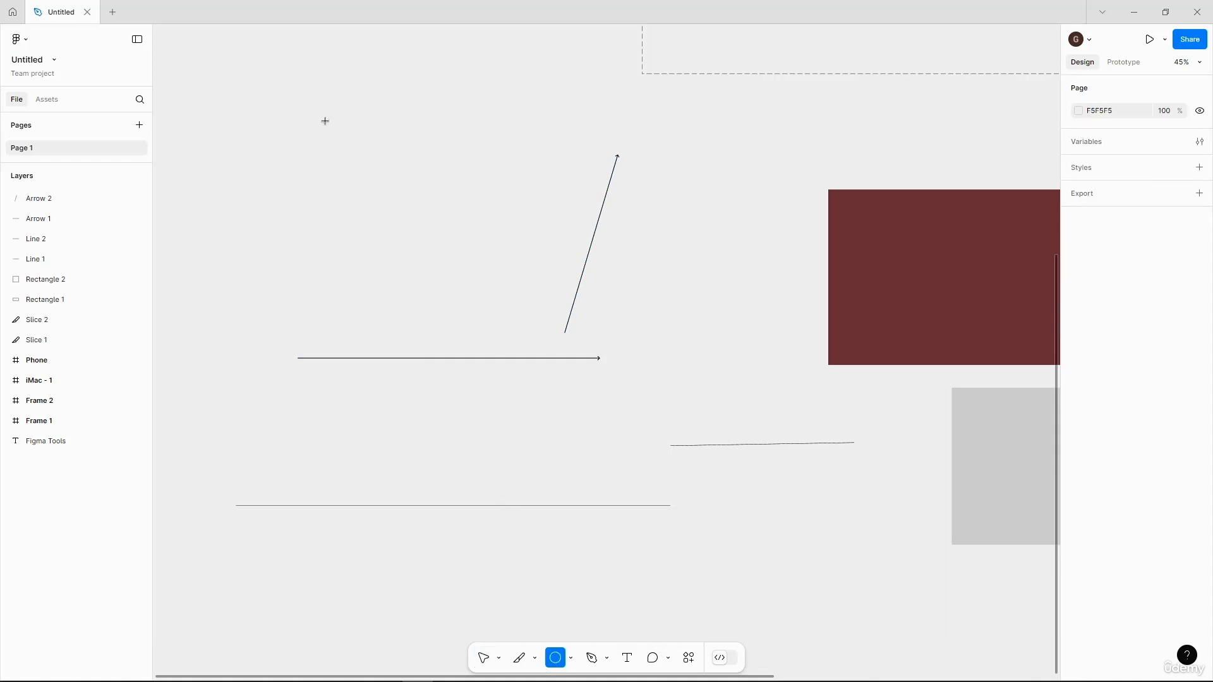
pyautogui.click(572, 657)
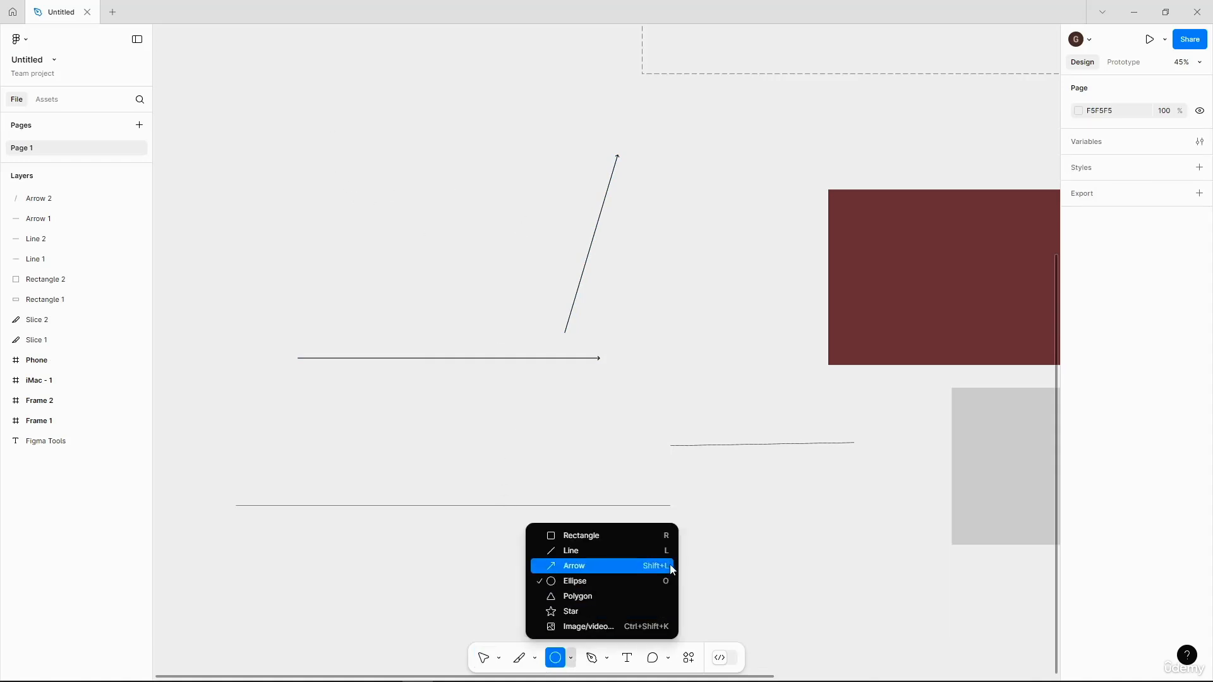
pyautogui.click(593, 582)
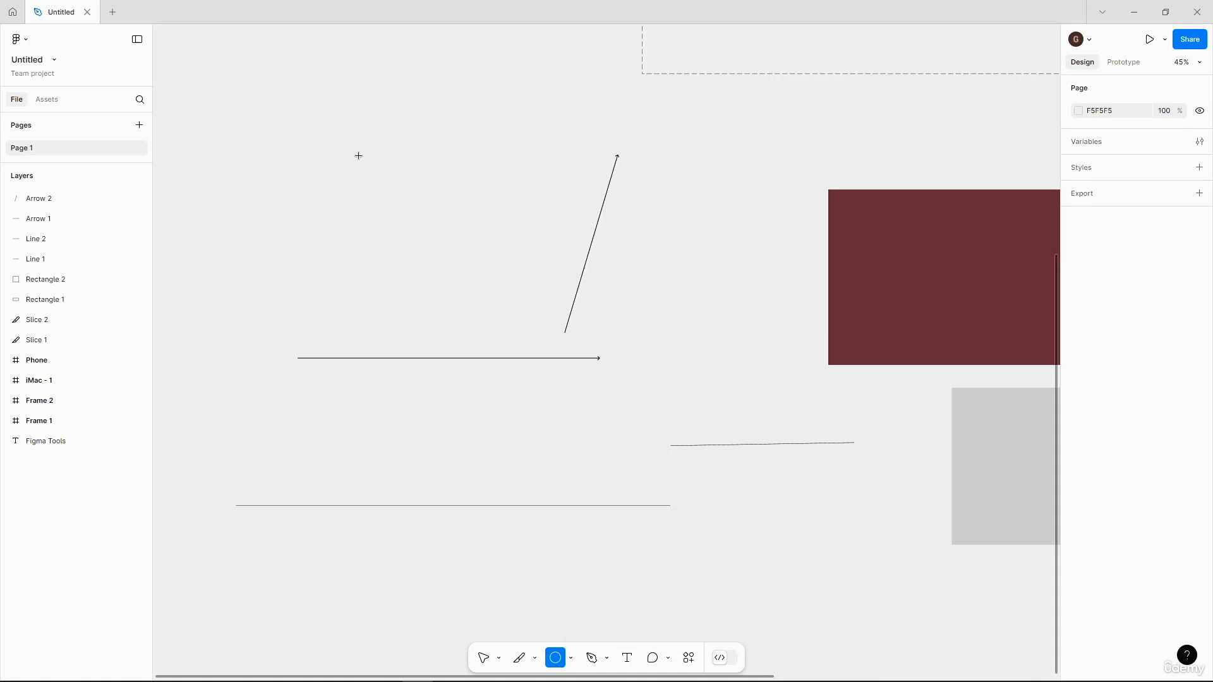
pyautogui.moveTo(340, 137); pyautogui.dragTo(441, 277)
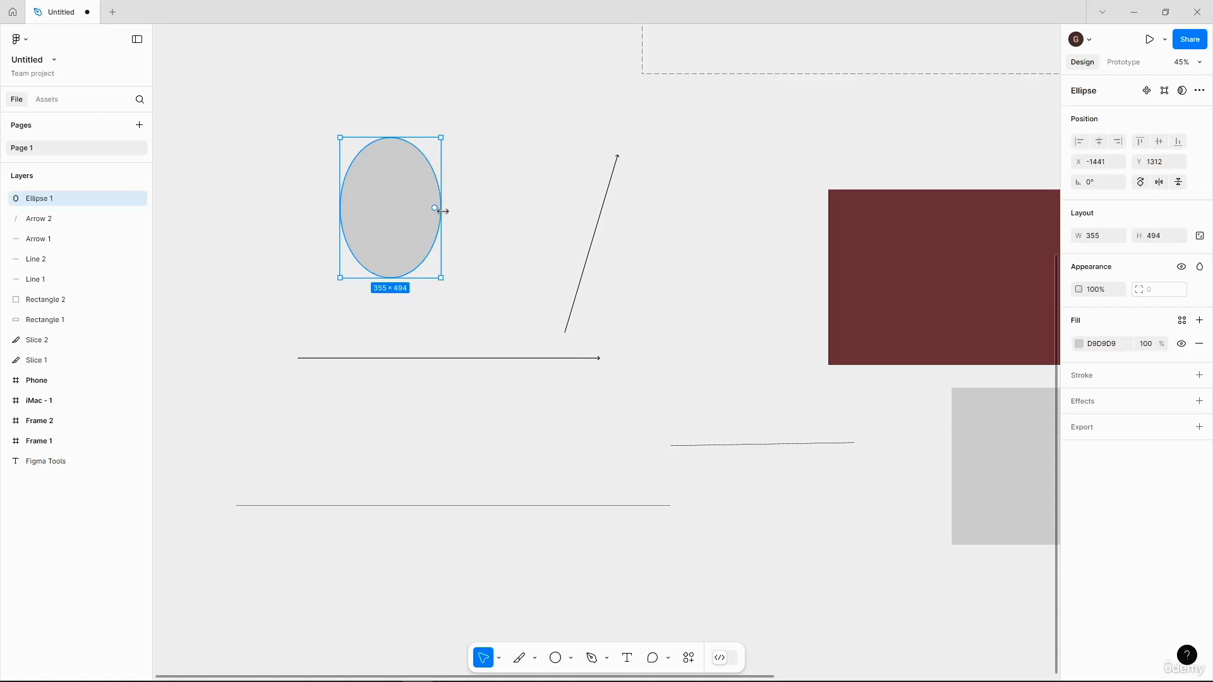
# Stretch the ellipse by its right and bottom edges to about 622 × 632, and deselect it
pyautogui.moveTo(442, 211)
pyautogui.mouseDown()
pyautogui.moveTo(530, 219)
pyautogui.moveTo(425, 211)
pyautogui.moveTo(461, 211)
pyautogui.mouseUp()
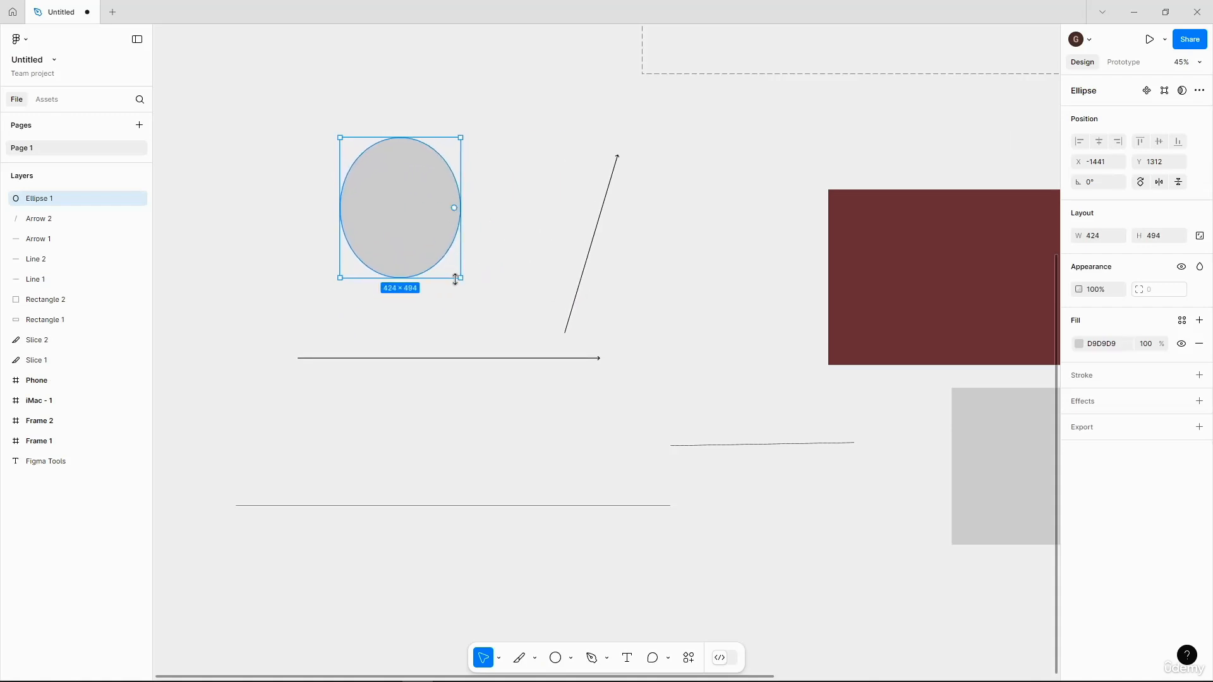
pyautogui.moveTo(455, 279); pyautogui.dragTo(470, 317)
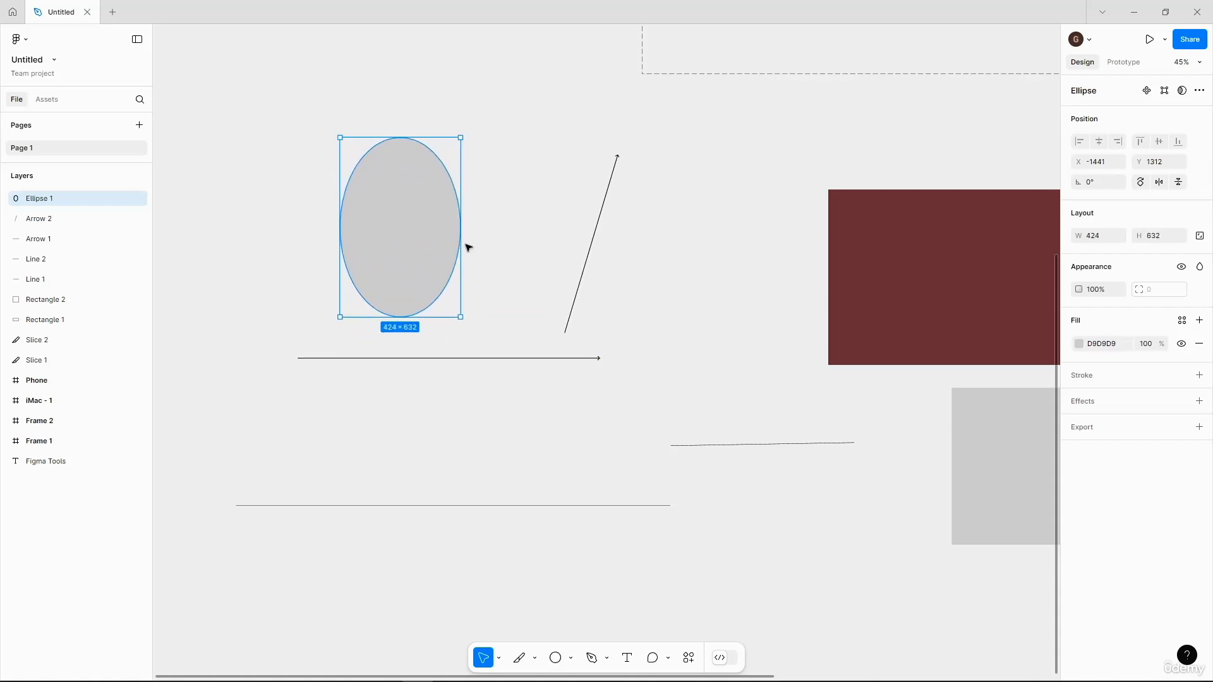
pyautogui.moveTo(468, 247); pyautogui.dragTo(515, 253)
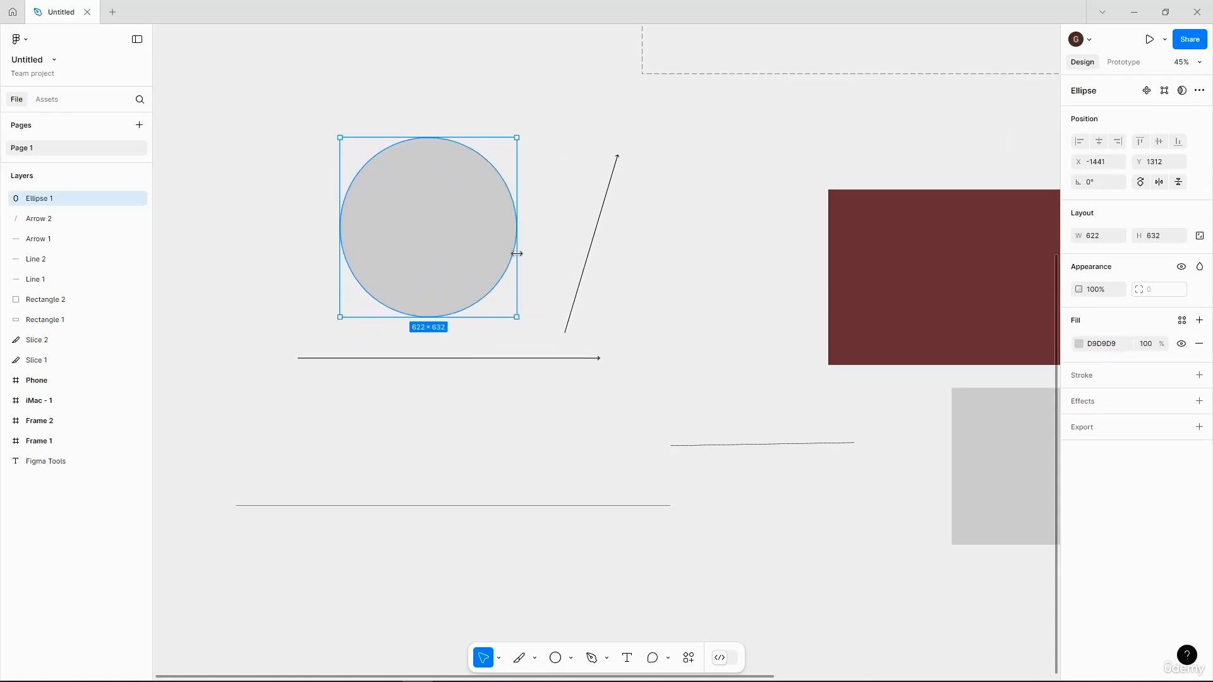
pyautogui.click(529, 417)
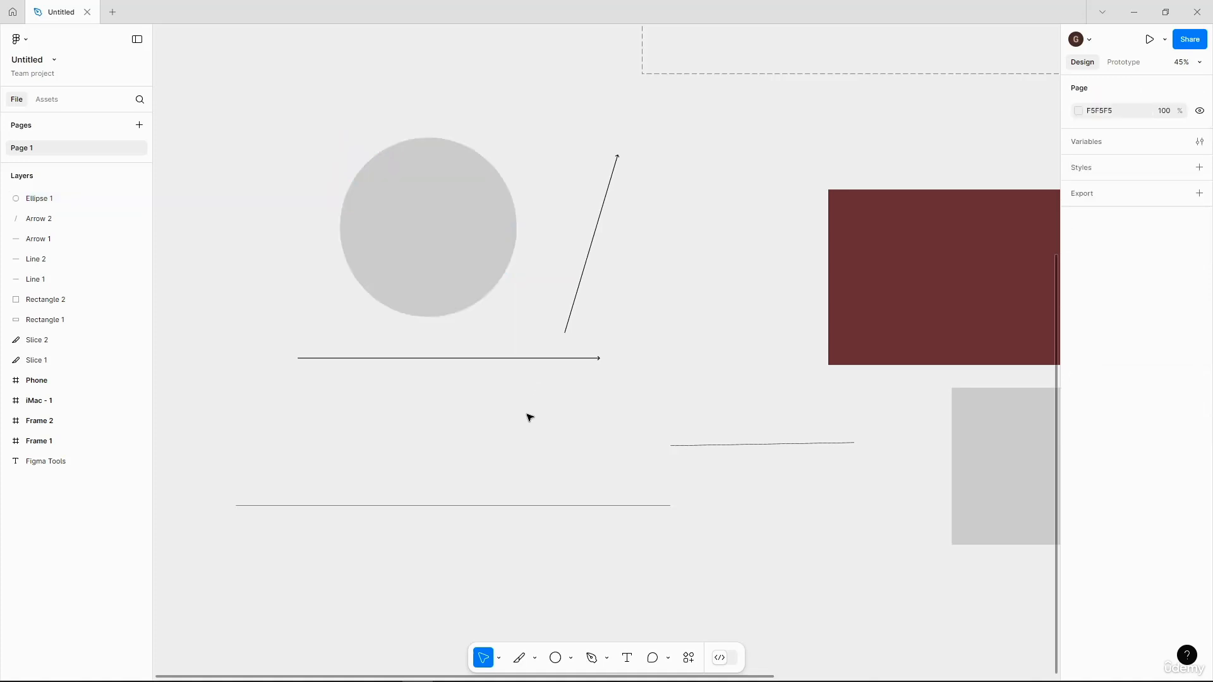
# Draw a perfect circle about 706 × 706 and move it to the upper left of the first ellipse
pyautogui.press('o')
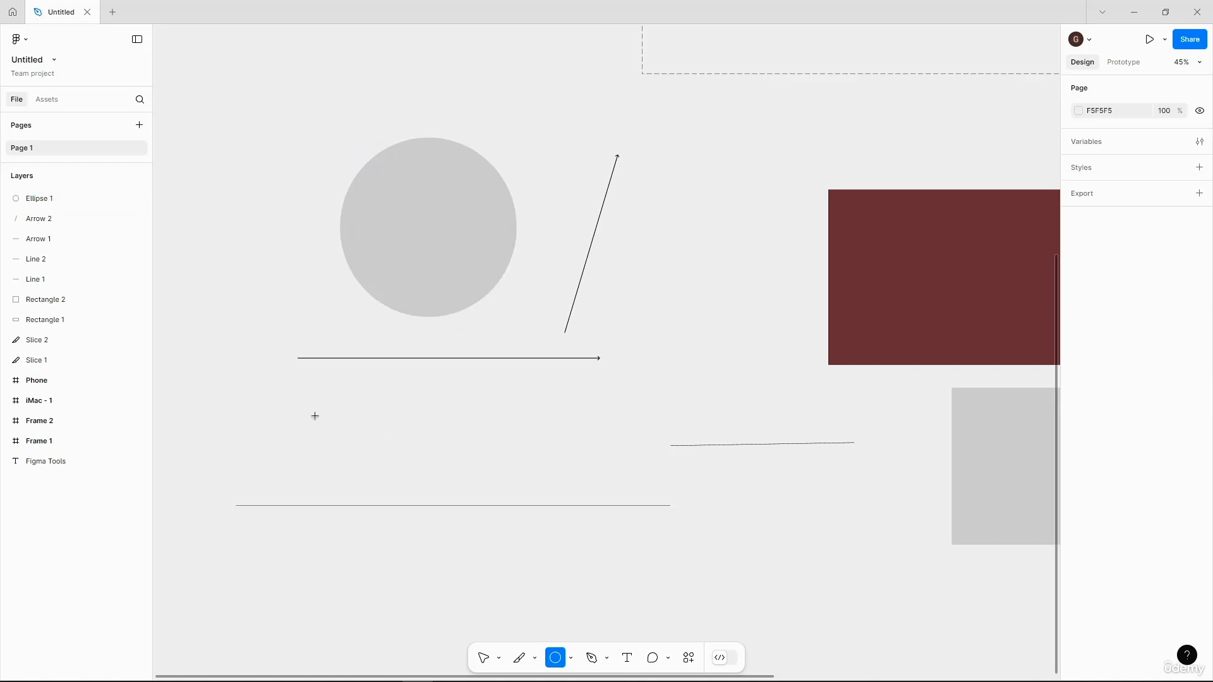
pyautogui.moveTo(306, 404); pyautogui.dragTo(506, 605)
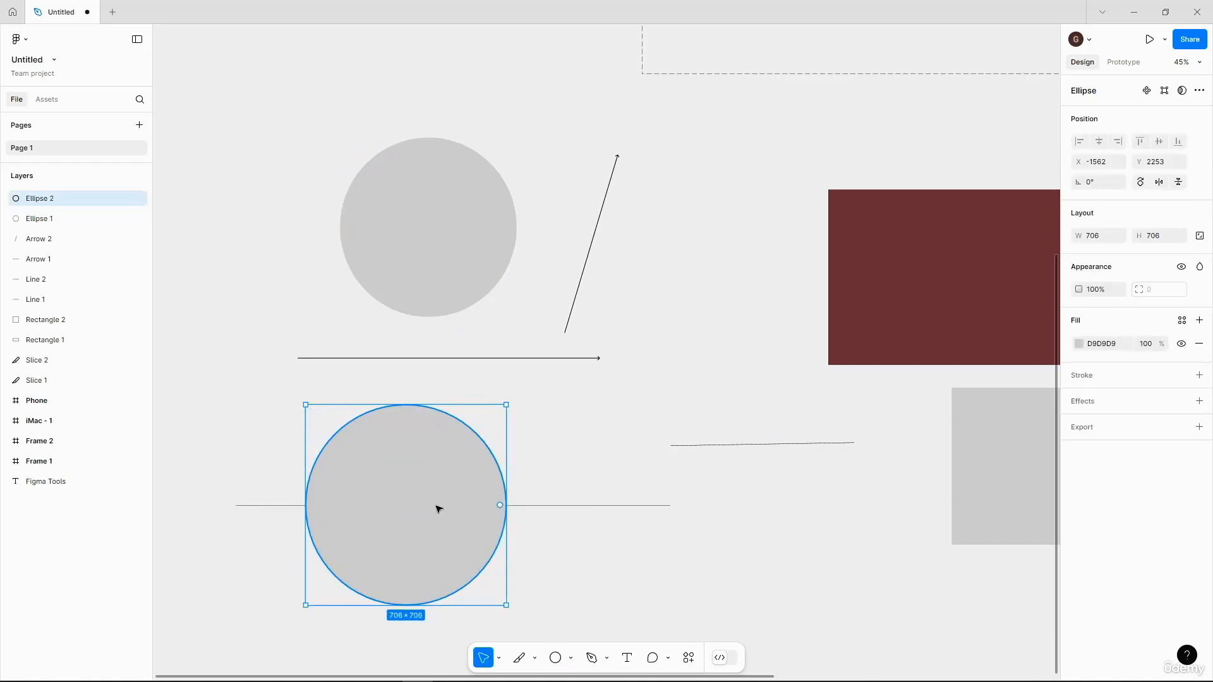
pyautogui.moveTo(439, 510); pyautogui.dragTo(278, 130)
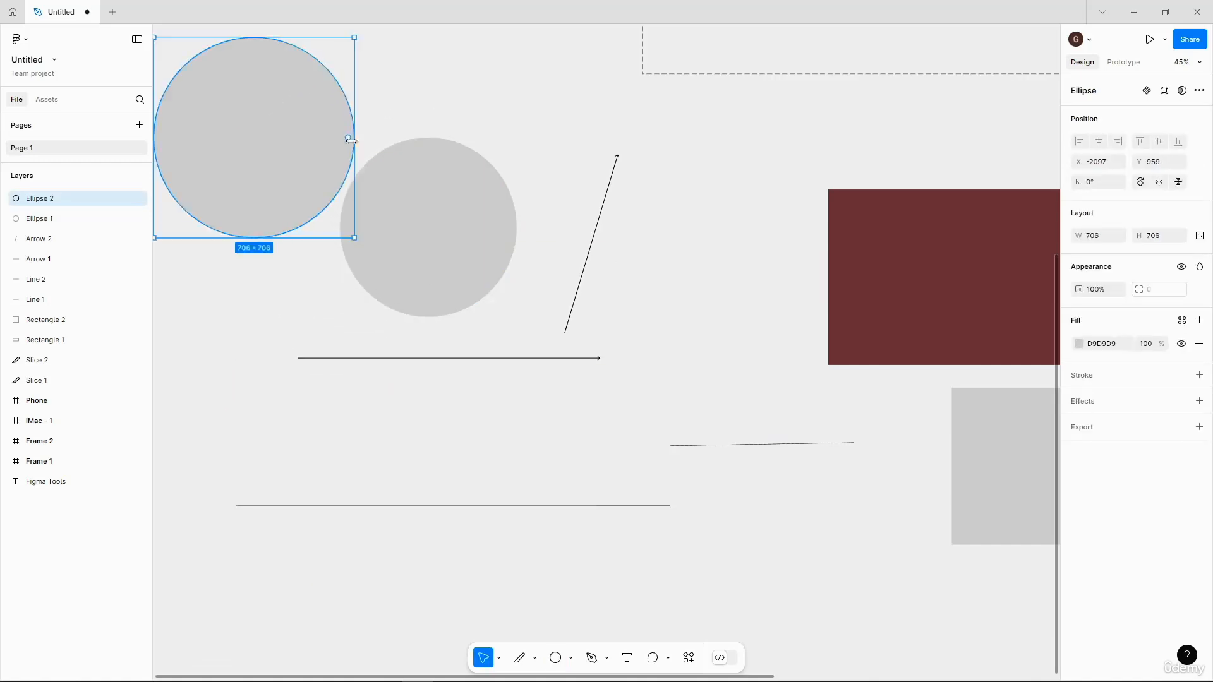
pyautogui.click(451, 227)
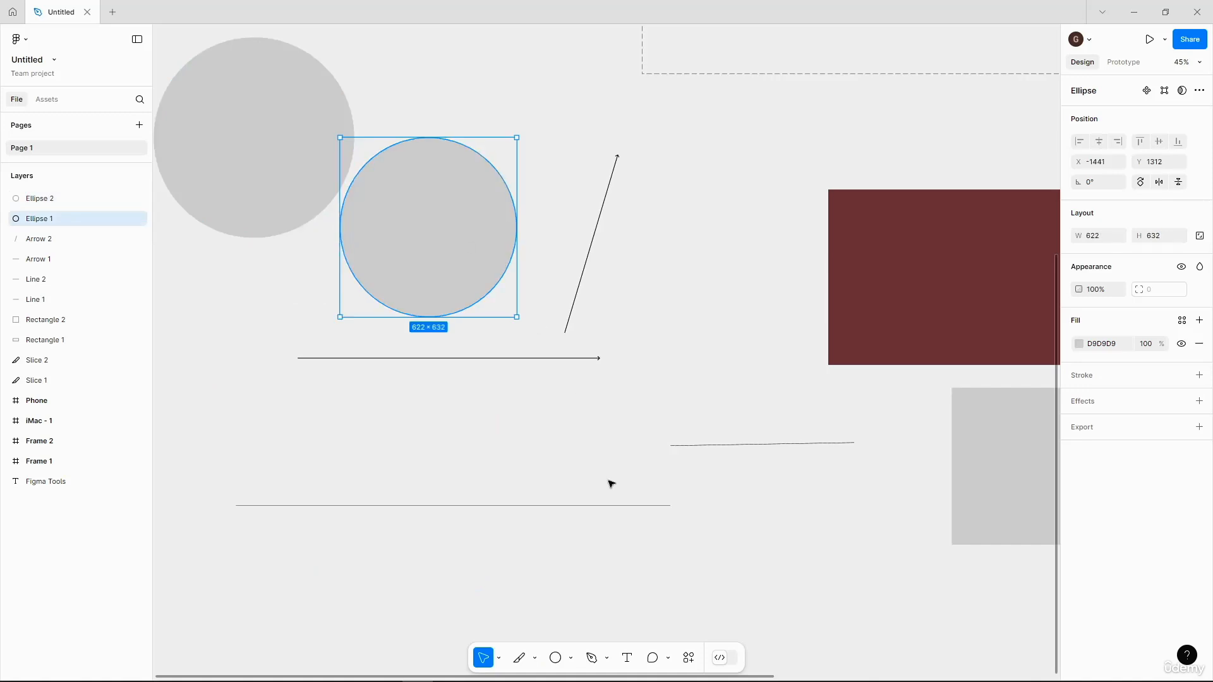
pyautogui.click(628, 471)
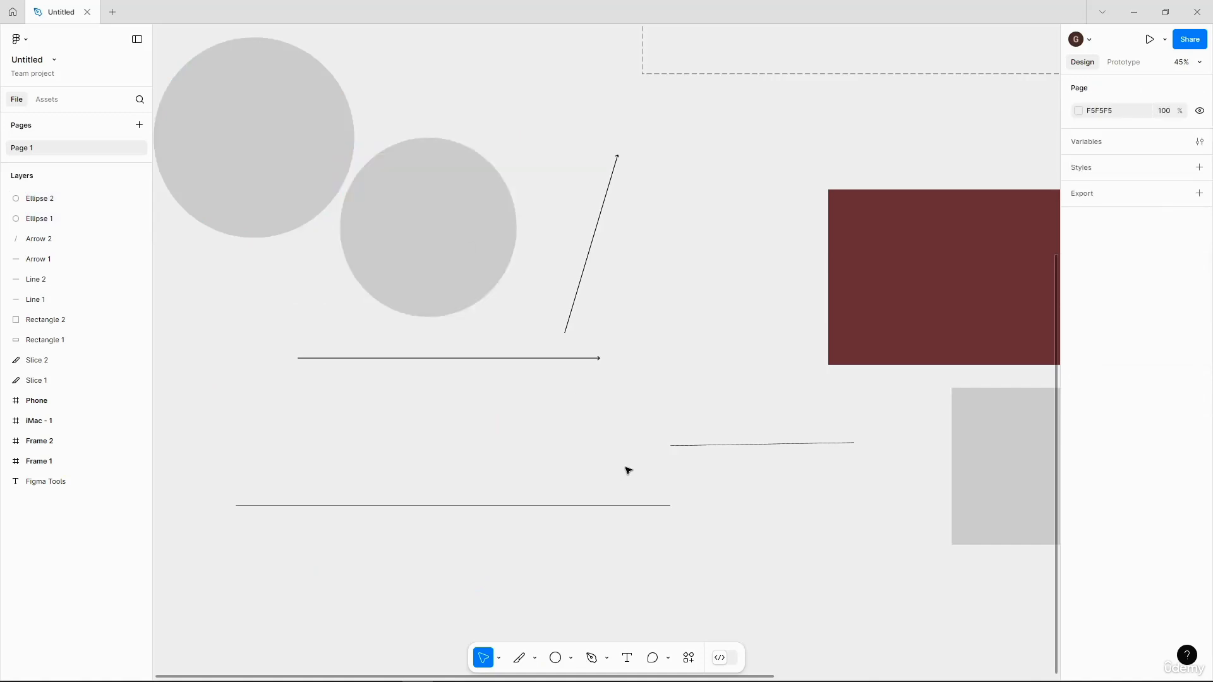
# Draw a triangle about 754 × 634 with the Polygon tool below the tilted line, and narrow it to about 605 wide
pyautogui.click(570, 658)
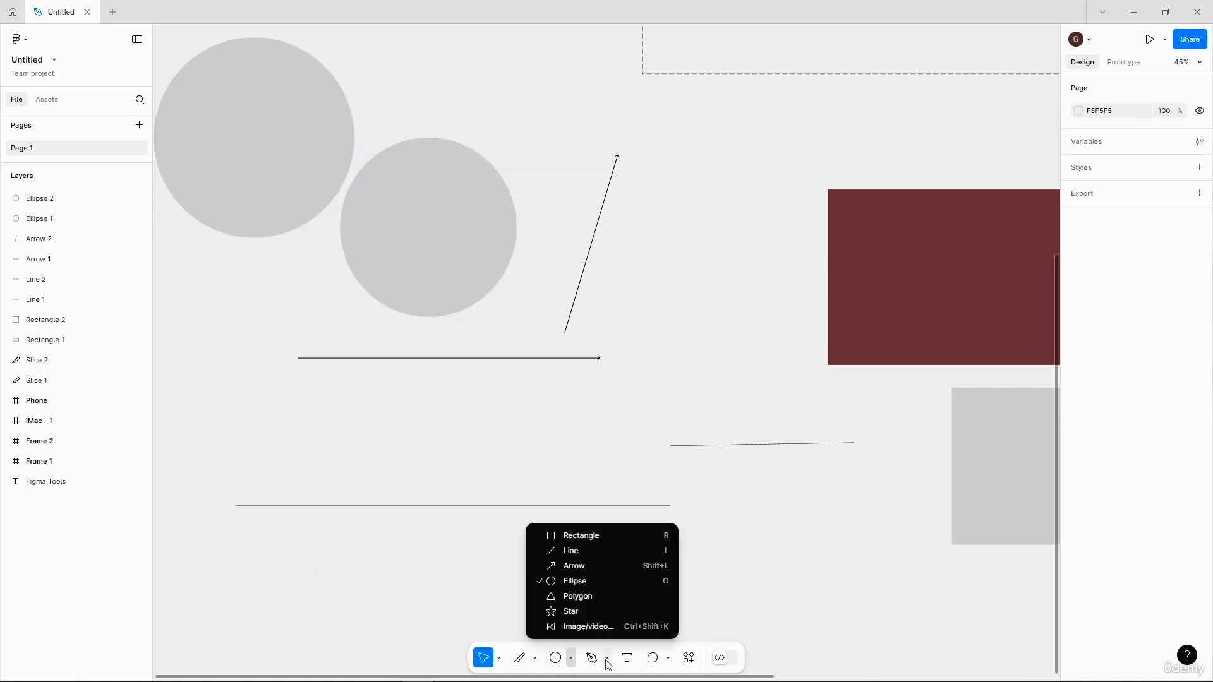
pyautogui.click(602, 596)
pyautogui.moveTo(429, 596); pyautogui.dragTo(642, 434)
pyautogui.moveTo(620, 569); pyautogui.dragTo(812, 619)
pyautogui.scroll(-3, 753, 619)
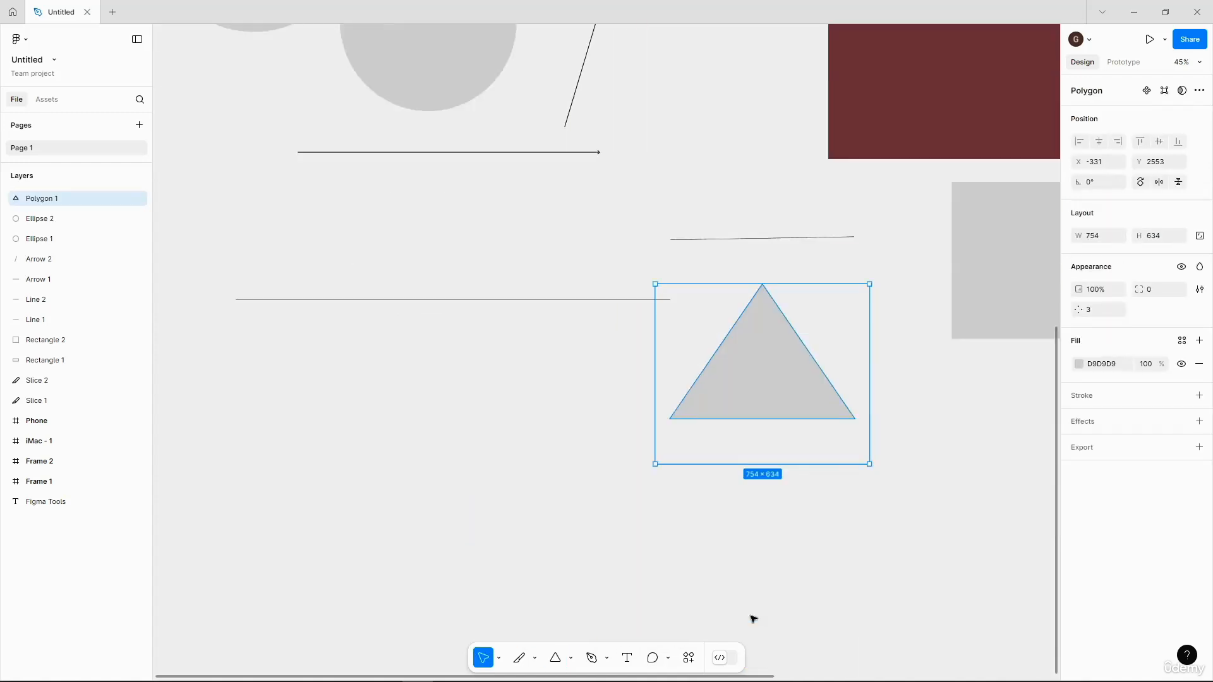
pyautogui.moveTo(655, 464); pyautogui.dragTo(698, 467)
# Draw a second, evenly proportioned triangle about 656 × 656 and move it beside the first one, on its left
pyautogui.click(557, 657)
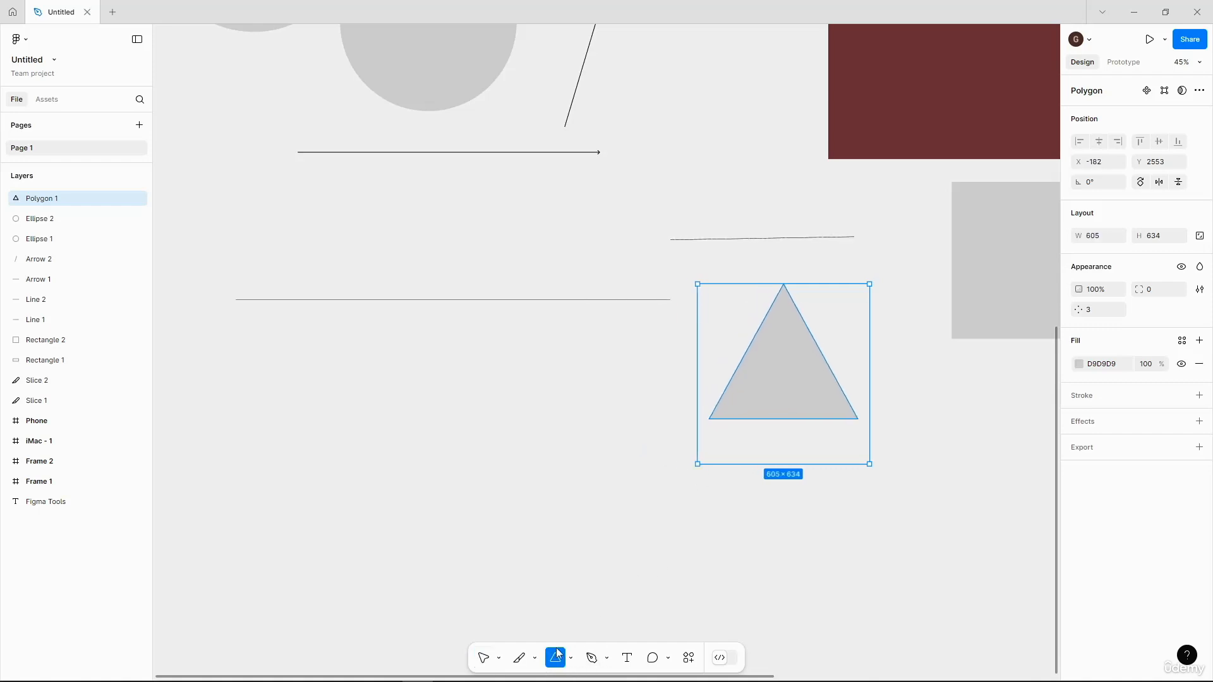
pyautogui.moveTo(474, 414); pyautogui.dragTo(661, 602)
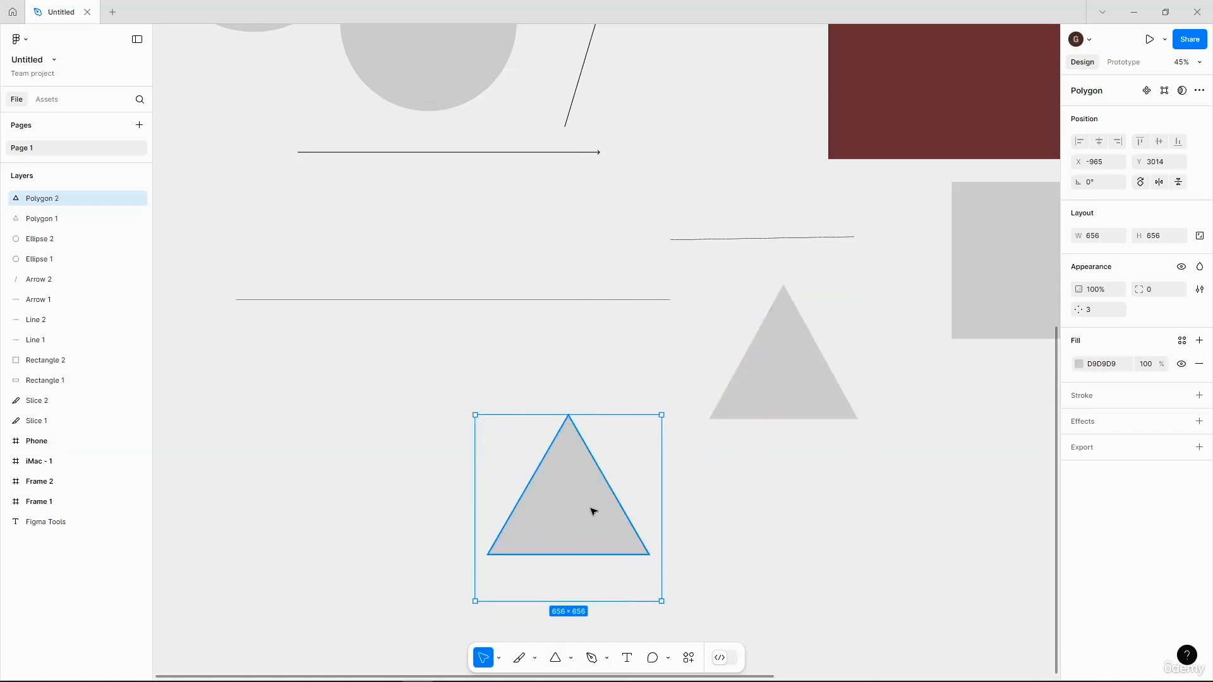
pyautogui.moveTo(593, 509); pyautogui.dragTo(601, 373)
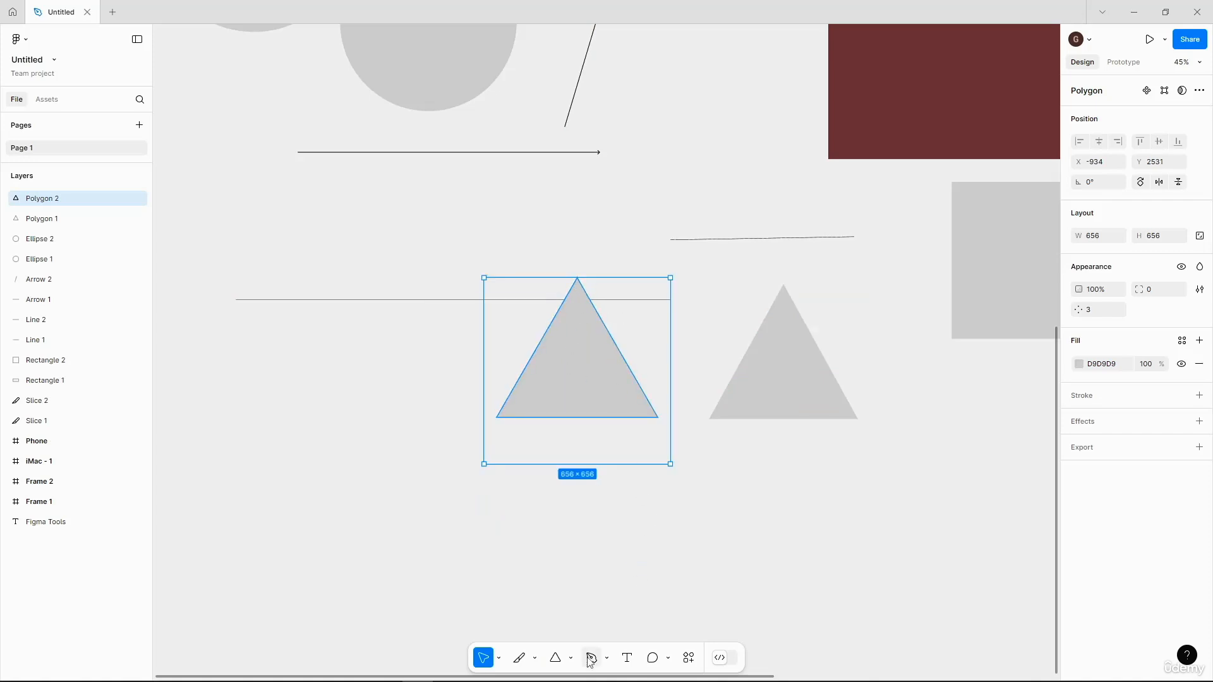
# Draw a tall, narrow star about 445 × 678 to the left of the two triangles
pyautogui.click(571, 657)
pyautogui.click(569, 608)
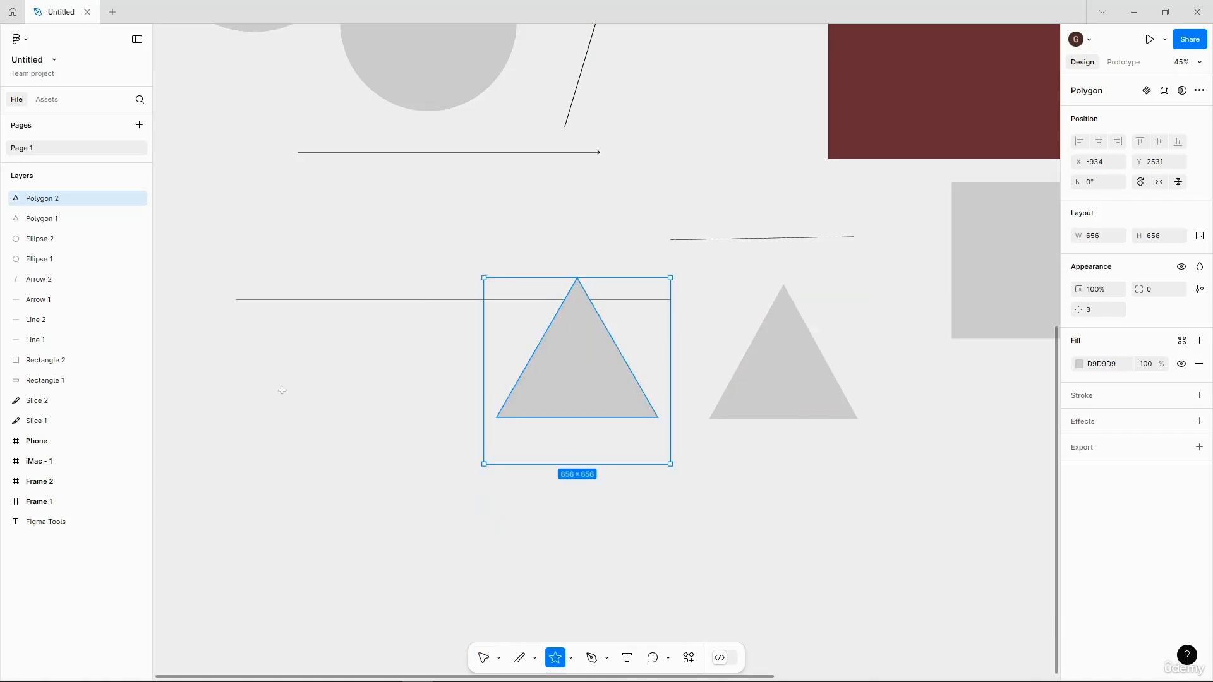
pyautogui.moveTo(271, 371); pyautogui.dragTo(397, 563)
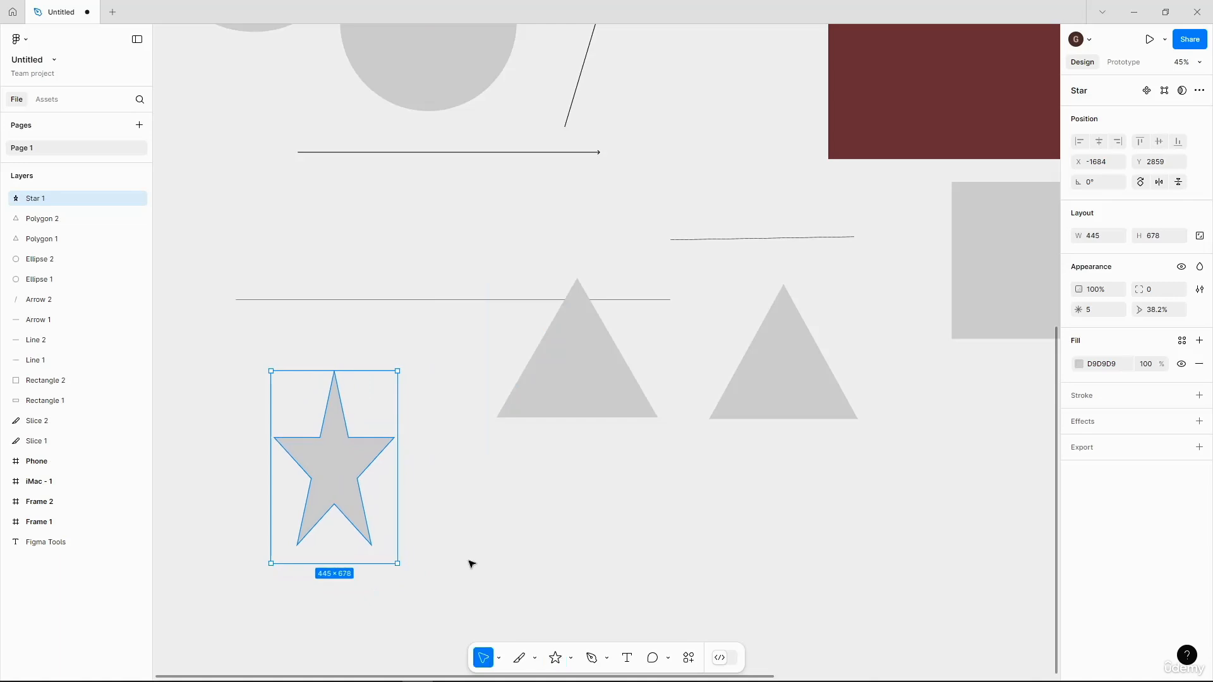
# Draw an evenly proportioned star about 627 × 627, move it beside the narrow star below the triangles, and deselect it
pyautogui.click(555, 658)
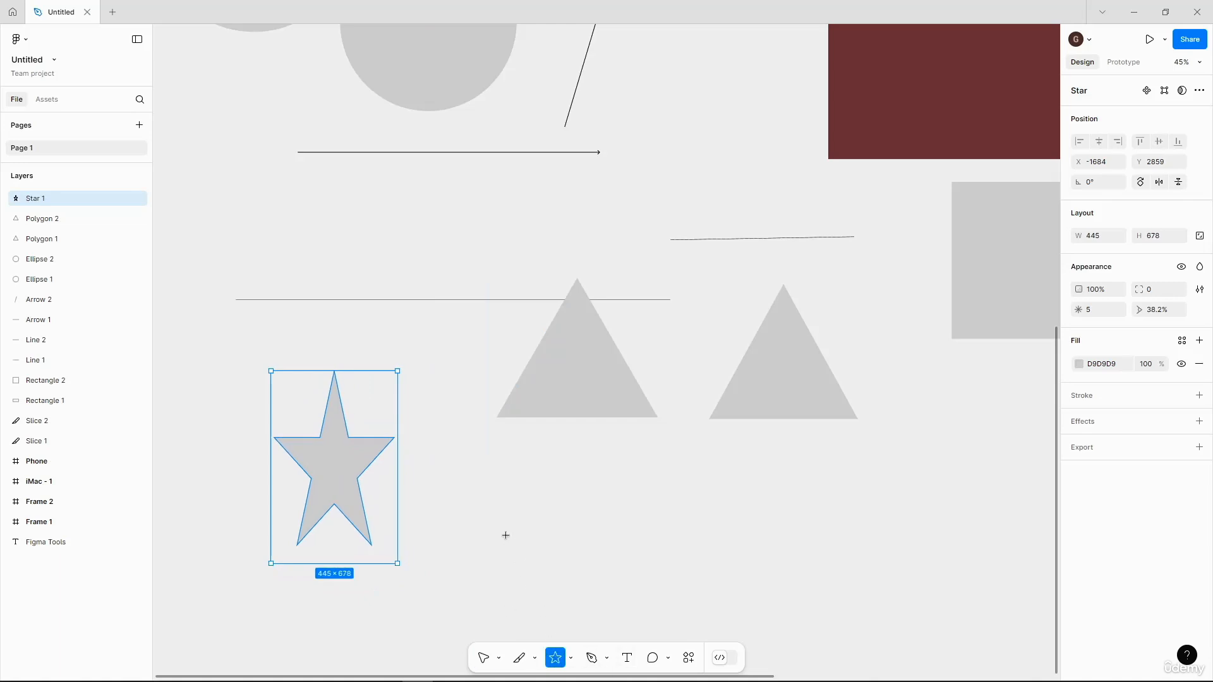
pyautogui.moveTo(505, 535); pyautogui.dragTo(684, 620)
pyautogui.moveTo(644, 478); pyautogui.dragTo(583, 389)
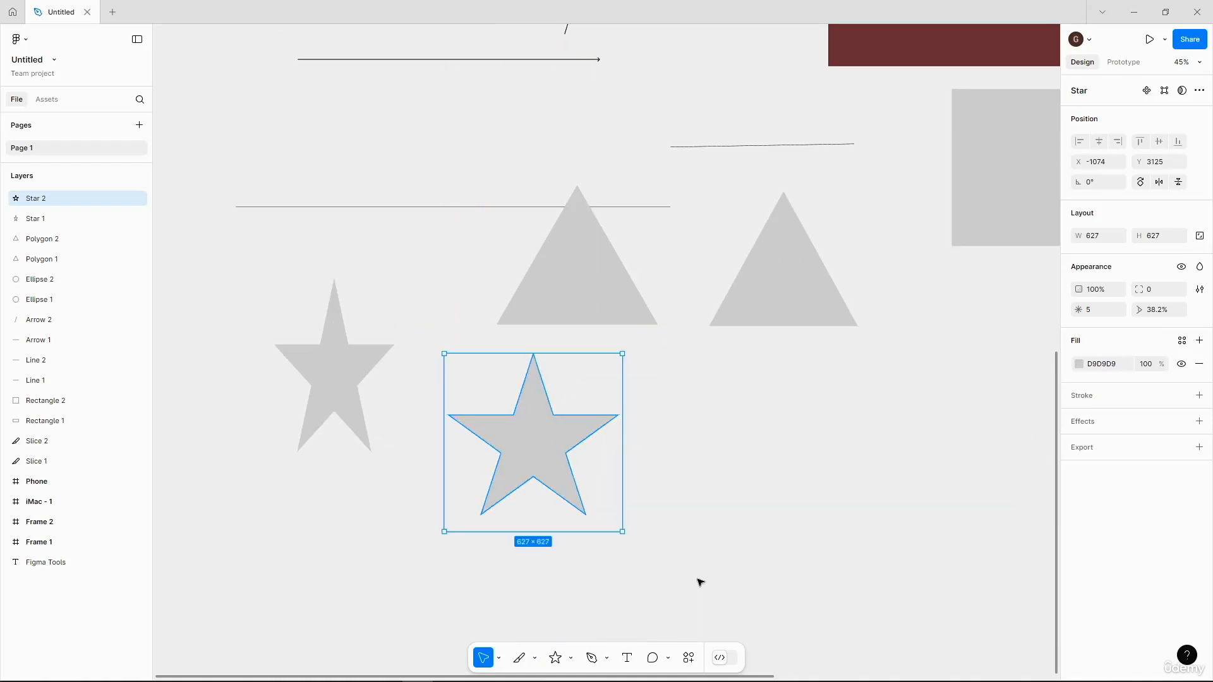
pyautogui.click(835, 516)
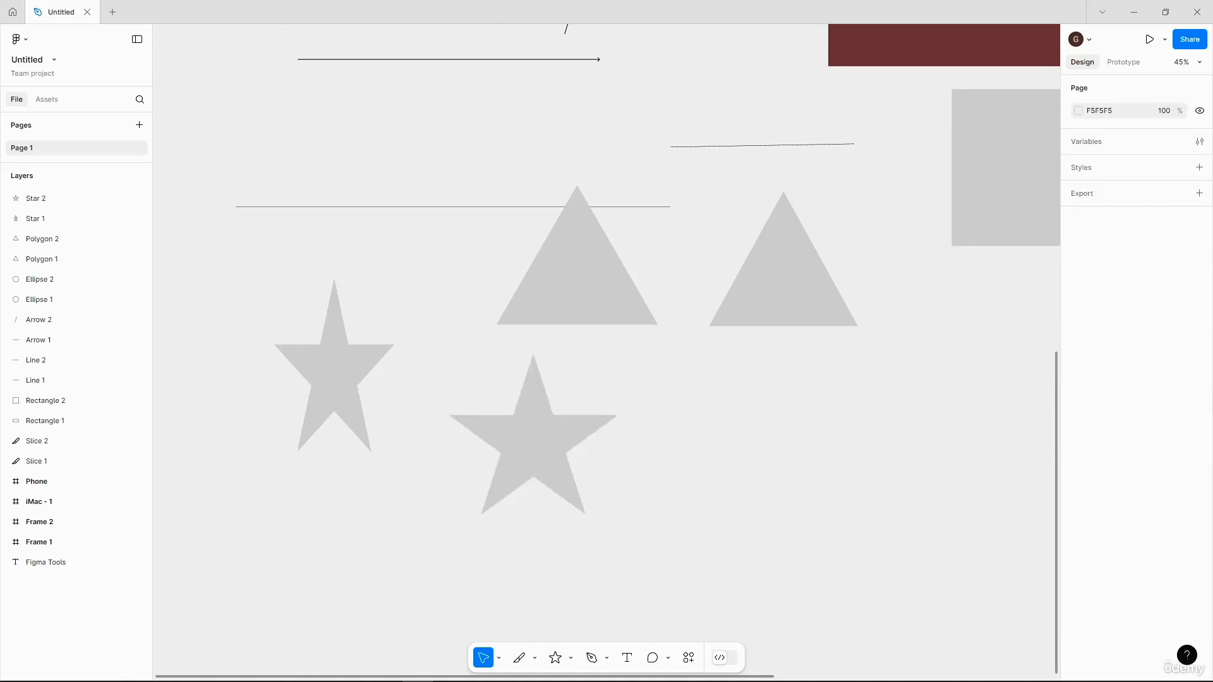